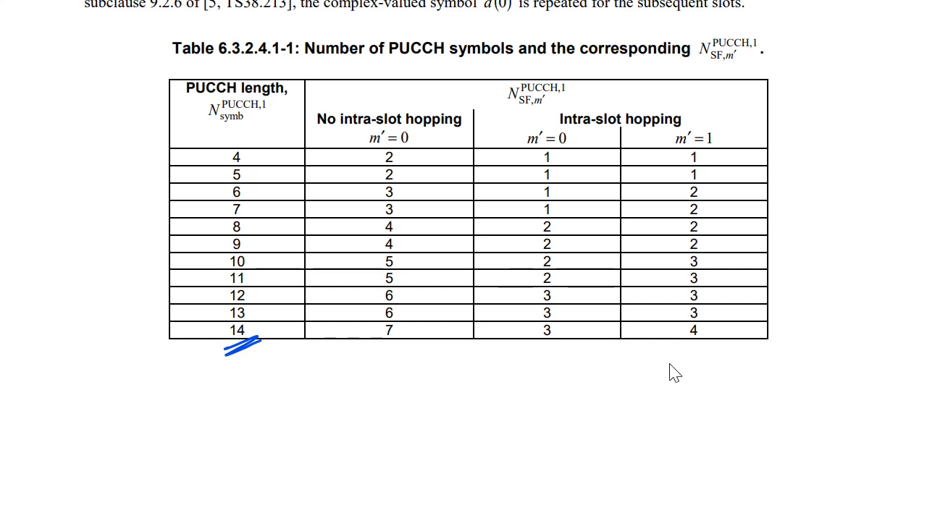
Ink the length-14 no-hopping value 7 and bracket blocks y(0)…y(11) across m=0 to 6.
left_click_drag(390, 343, 408, 331)
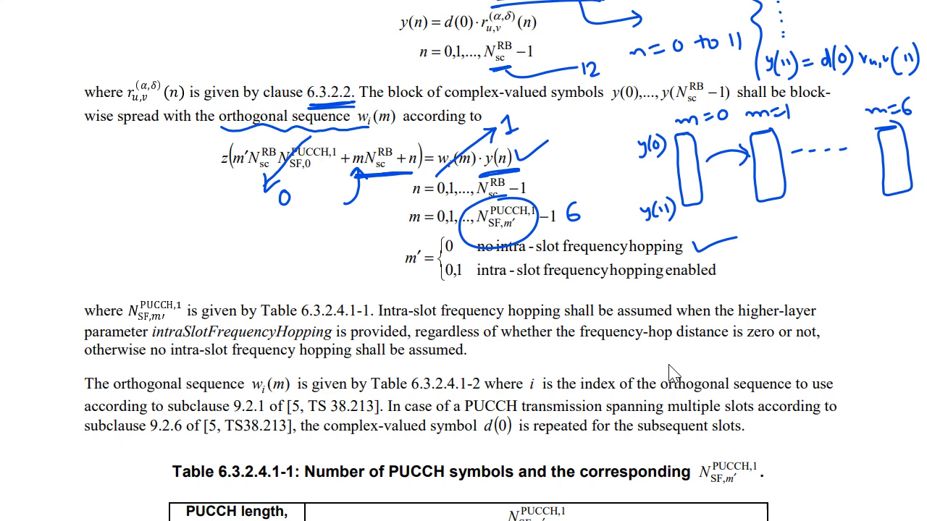
mouse_move(685, 211)
left_mouse_down()
mouse_move(757, 226)
mouse_move(906, 204)
left_mouse_up()
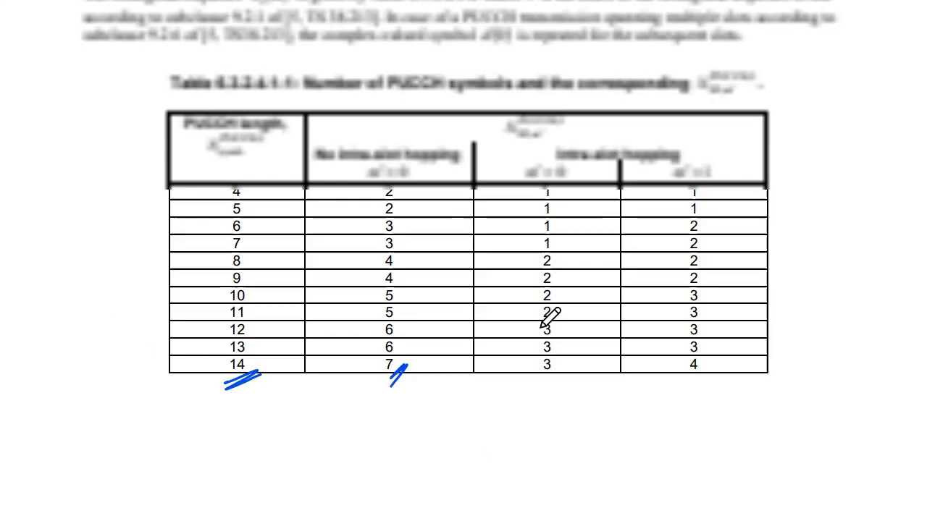
scroll(551, 316, "up", 1)
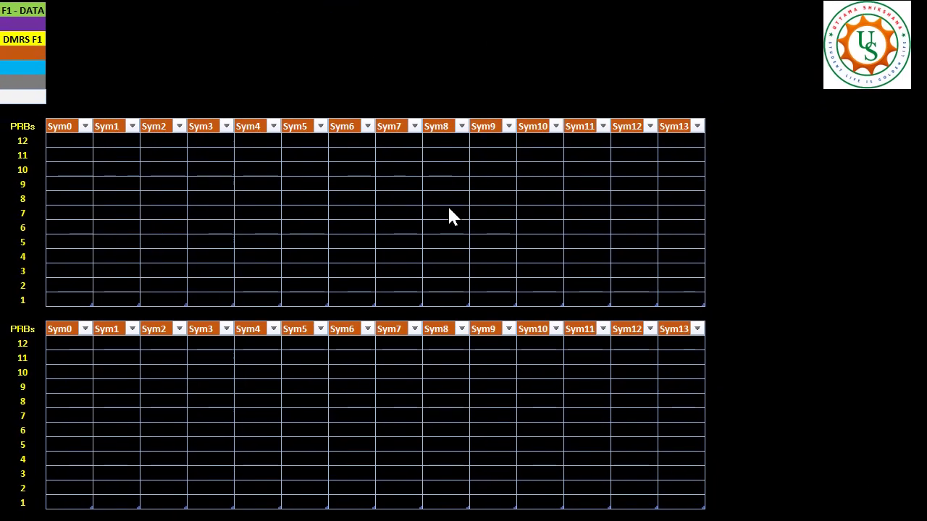
In the upper grid, relabel the PRBs axis as REs and note 12 REs = 1 PRB in ink.
left_click(825, 415)
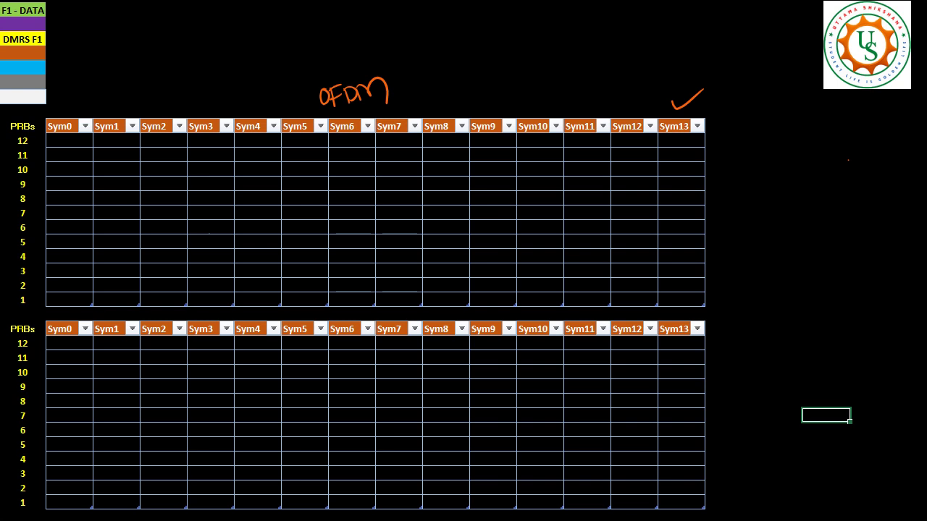
mouse_move(27, 114)
left_mouse_down()
mouse_move(6, 127)
mouse_move(33, 137)
mouse_move(41, 121)
mouse_move(17, 114)
mouse_move(51, 100)
mouse_move(61, 113)
left_mouse_up()
mouse_move(62, 97)
left_mouse_down()
mouse_move(74, 113)
mouse_move(90, 87)
mouse_move(143, 90)
mouse_move(155, 75)
left_mouse_up()
left_click_drag(160, 63, 168, 61)
left_click_drag(171, 53, 184, 58)
left_click_drag(181, 38, 194, 71)
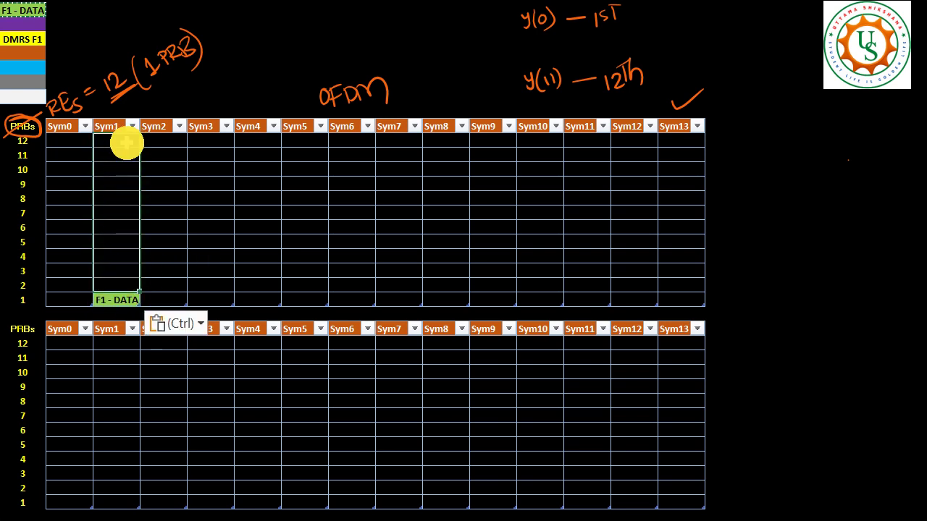
Paste F1 - DATA into Sym1, then into Sym3, Sym5, Sym7, Sym9, Sym11 and Sym13.
key("ctrl+v")
left_click(264, 37)
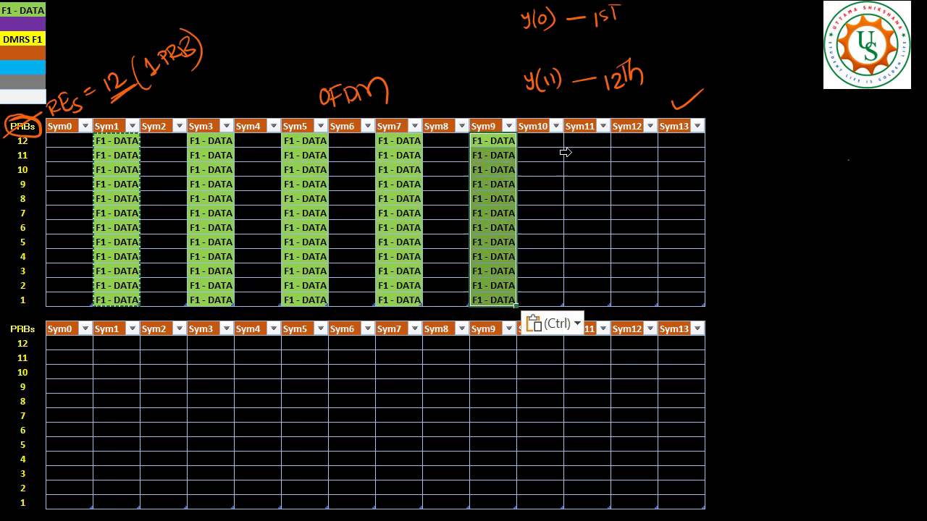
left_click(579, 141)
key("ctrl+v")
left_click(681, 142)
key("ctrl+v")
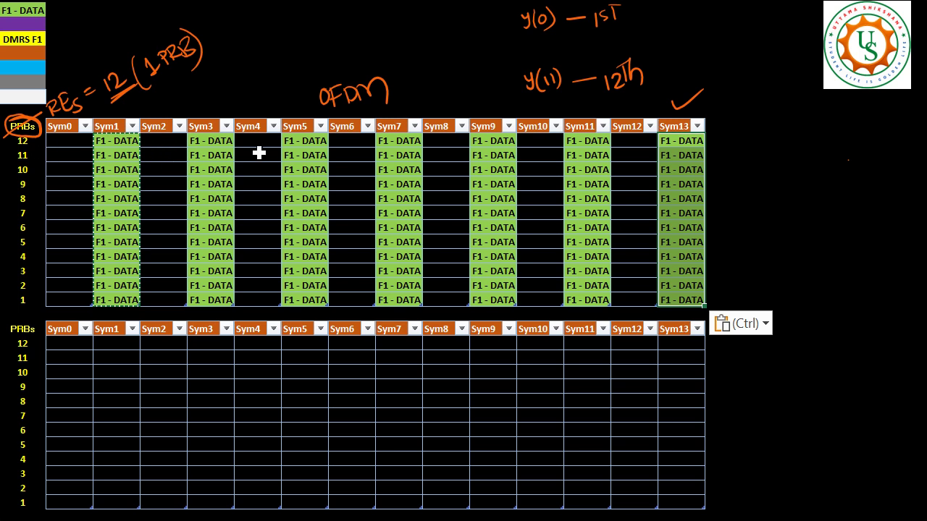
Copy the DMRS F1 legend and fill all twelve rows of Sym0, Sym2, Sym4 and Sym6.
left_click(29, 40)
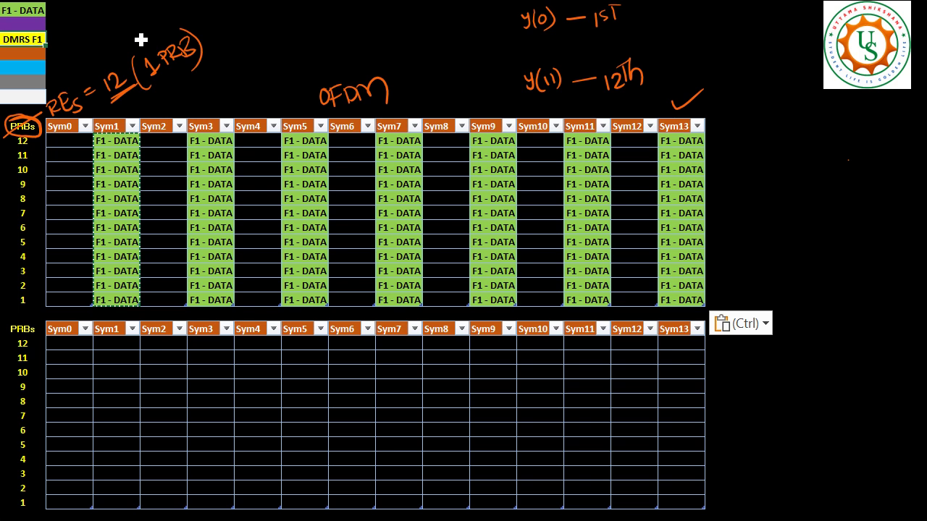
key("ctrl+c")
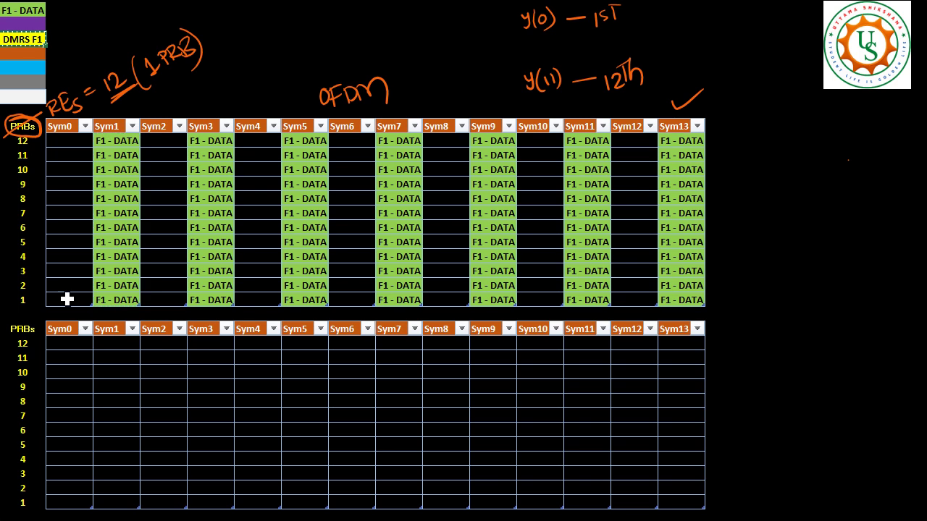
left_click_drag(66, 298, 62, 140)
key("ctrl+v")
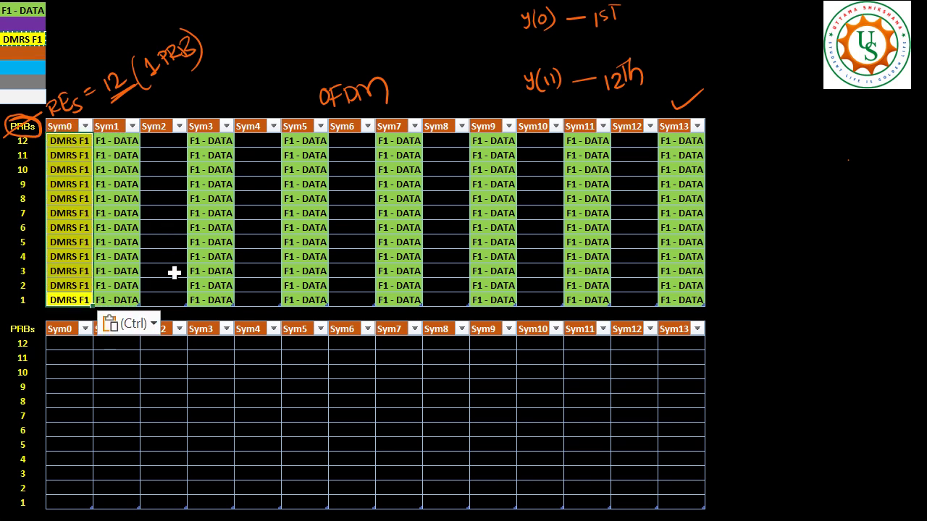
left_click_drag(161, 302, 162, 145)
key("ctrl+v")
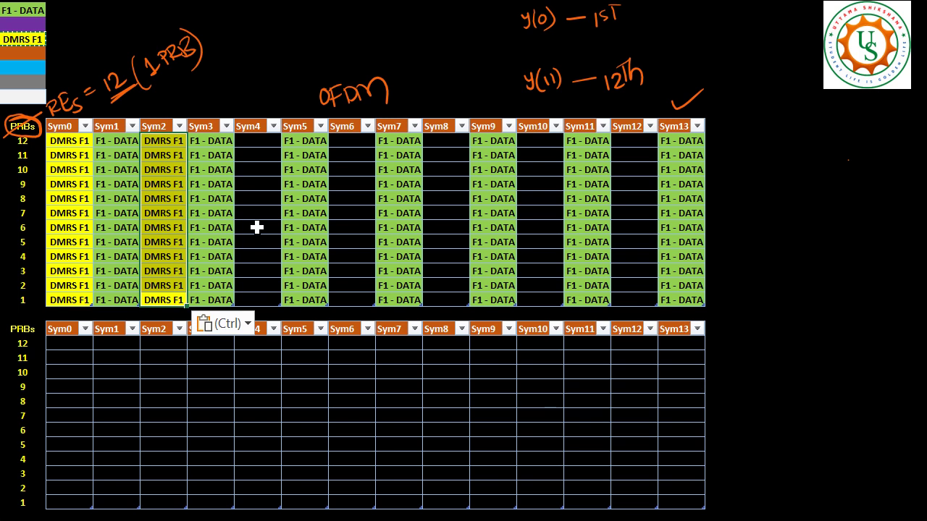
left_click_drag(262, 144, 257, 301)
key("ctrl+v")
left_click_drag(348, 141, 348, 299)
key("ctrl+v")
Fill Sym8, Sym10 and Sym12 with DMRS F1, including Sym10's row 12.
left_click_drag(439, 142, 446, 303)
key("ctrl+v")
left_click_drag(541, 158, 543, 297)
key("ctrl+v")
left_click_drag(635, 139, 644, 304)
key("ctrl+v")
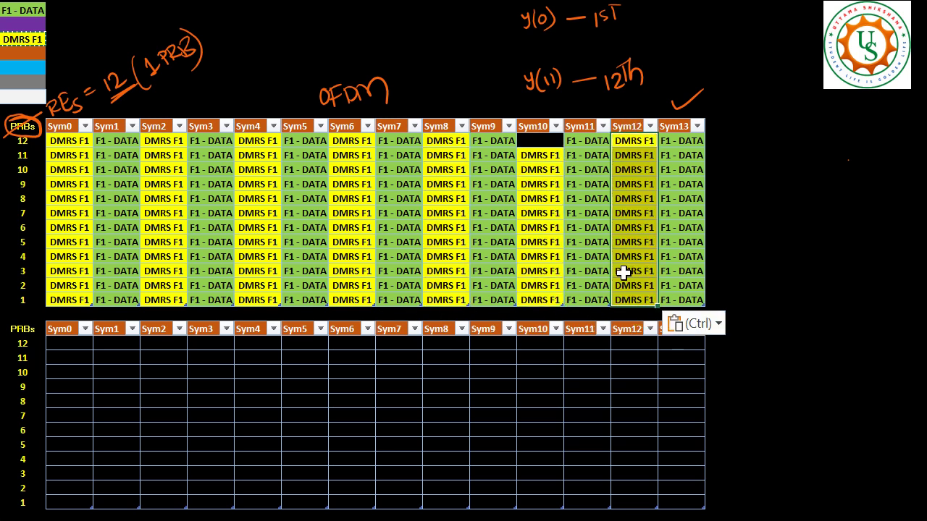
left_click(541, 146)
key("ctrl+v")
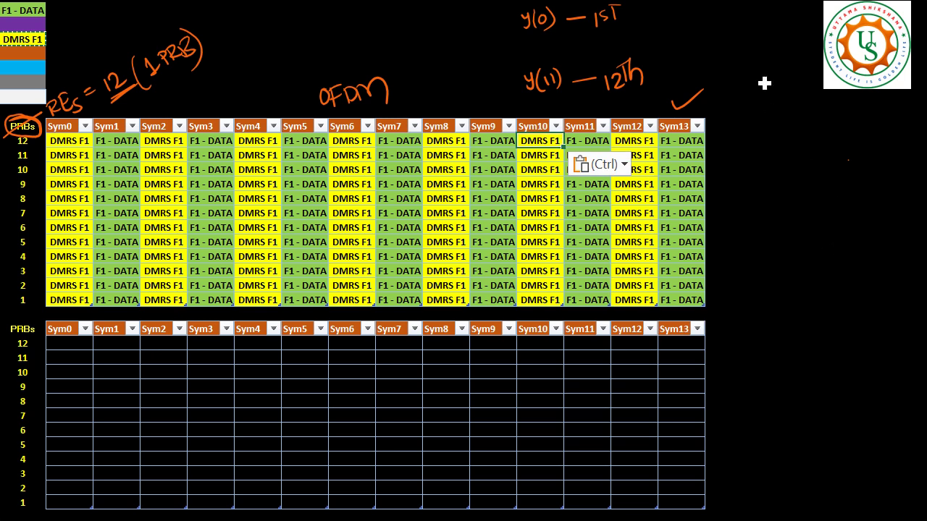
left_click(726, 55)
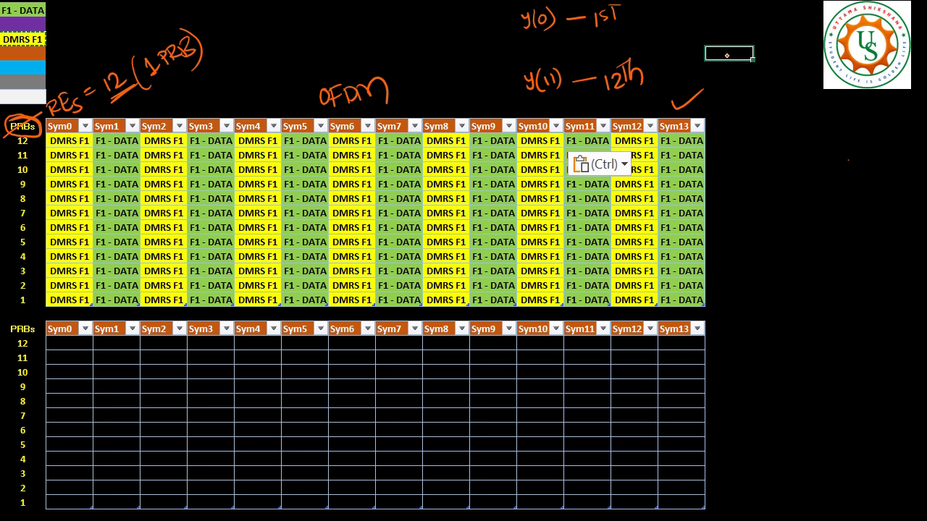
Bracket the filled grid in ink and label it 'F1?' with an underline.
mouse_move(733, 120)
left_mouse_down()
mouse_move(738, 195)
mouse_move(717, 307)
left_mouse_up()
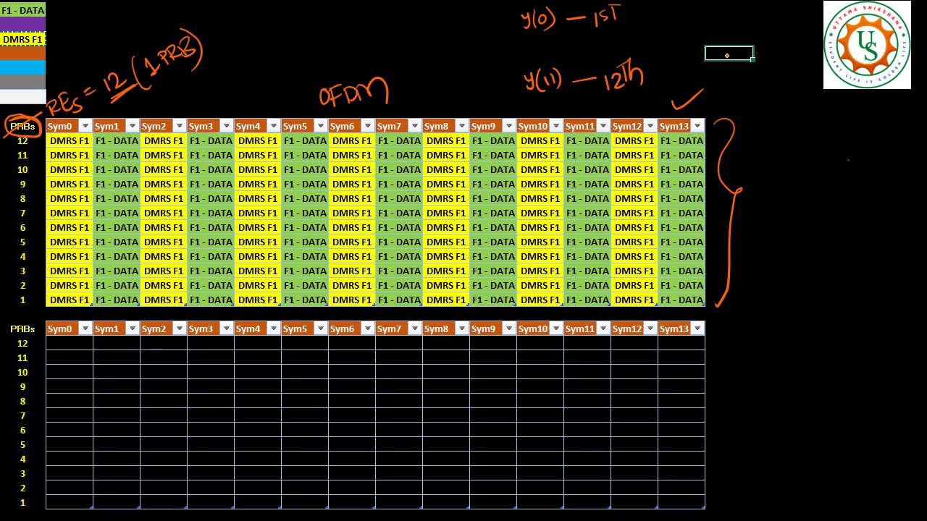
left_click_drag(757, 142, 758, 164)
mouse_move(757, 142)
left_mouse_down()
mouse_move(769, 137)
mouse_move(766, 151)
left_mouse_up()
mouse_move(776, 142)
left_mouse_down()
mouse_move(782, 156)
mouse_move(794, 155)
left_mouse_up()
left_click_drag(756, 181, 810, 165)
left_click_drag(799, 129, 811, 166)
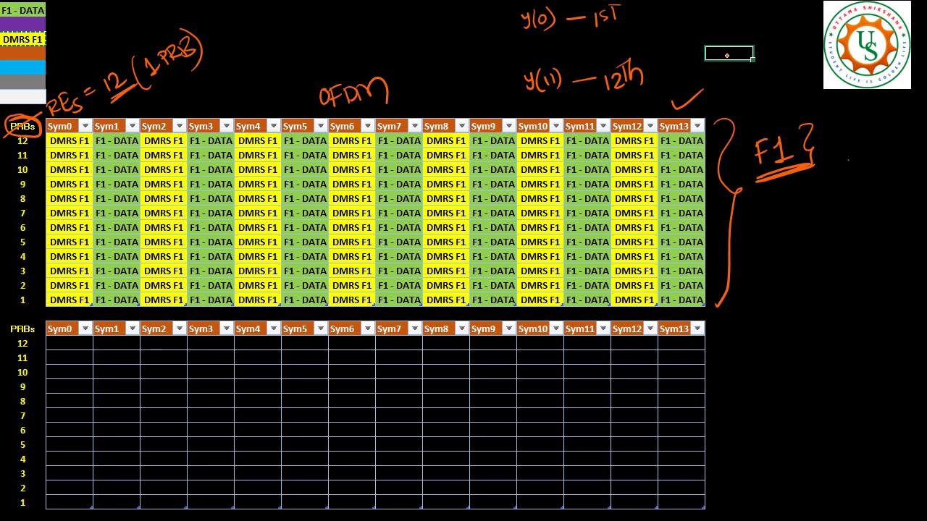
Label the grid's bottom row y(0), second row y(1), and mark the top row.
mouse_move(706, 304)
left_mouse_down()
mouse_move(770, 302)
mouse_move(771, 312)
left_mouse_up()
mouse_move(787, 285)
left_mouse_down()
mouse_move(768, 309)
mouse_move(796, 296)
left_mouse_up()
left_click_drag(802, 284, 806, 309)
left_click_drag(706, 288, 762, 277)
mouse_move(767, 266)
left_mouse_down()
mouse_move(760, 288)
mouse_move(772, 282)
left_mouse_up()
left_click_drag(781, 271, 785, 265)
left_click_drag(789, 264, 791, 285)
mouse_move(706, 142)
left_mouse_down()
mouse_move(768, 109)
mouse_move(769, 120)
left_mouse_up()
mouse_move(785, 92)
left_mouse_down()
mouse_move(766, 119)
mouse_move(792, 105)
left_mouse_up()
left_click_drag(798, 89, 799, 120)
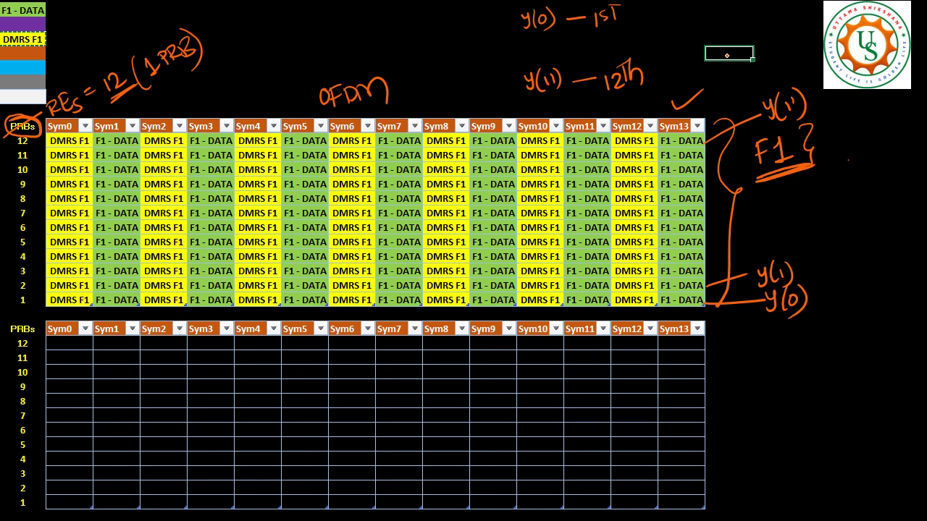
Draw hop arcs over the symbol headers and write FH disabled (✗) and enabled (✓) beside the grids.
mouse_move(691, 115)
left_mouse_down()
mouse_move(608, 94)
mouse_move(591, 114)
mouse_move(511, 84)
mouse_move(495, 118)
mouse_move(431, 85)
mouse_move(375, 114)
mouse_move(376, 106)
mouse_move(292, 108)
mouse_move(266, 82)
mouse_move(218, 110)
mouse_move(177, 82)
mouse_move(118, 121)
left_mouse_up()
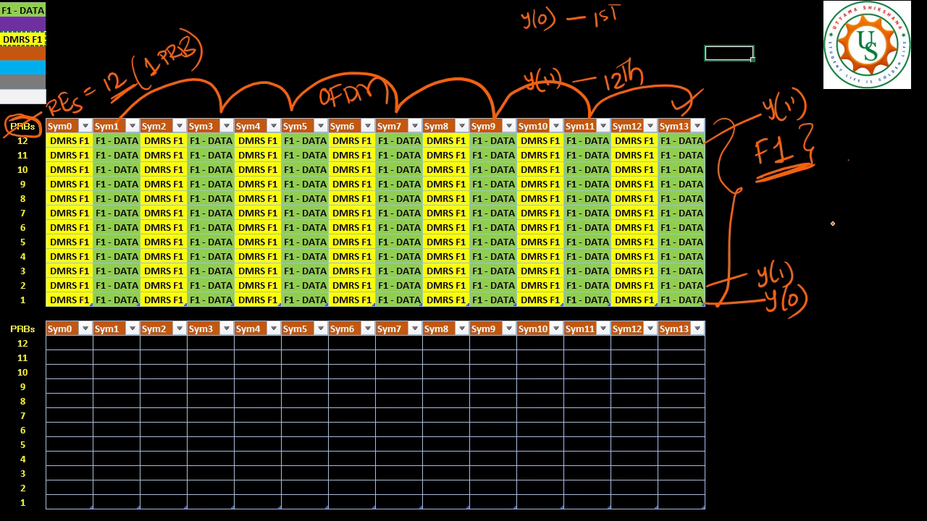
mouse_move(846, 296)
left_mouse_down()
mouse_move(846, 321)
mouse_move(856, 296)
mouse_move(859, 320)
left_mouse_up()
mouse_move(868, 294)
left_mouse_down()
mouse_move(868, 317)
mouse_move(870, 306)
mouse_move(899, 320)
left_mouse_up()
mouse_move(899, 299)
left_mouse_down()
mouse_move(852, 357)
mouse_move(863, 337)
left_mouse_up()
left_click_drag(851, 348, 868, 356)
left_click_drag(877, 337, 878, 355)
left_click_drag(868, 348, 916, 338)
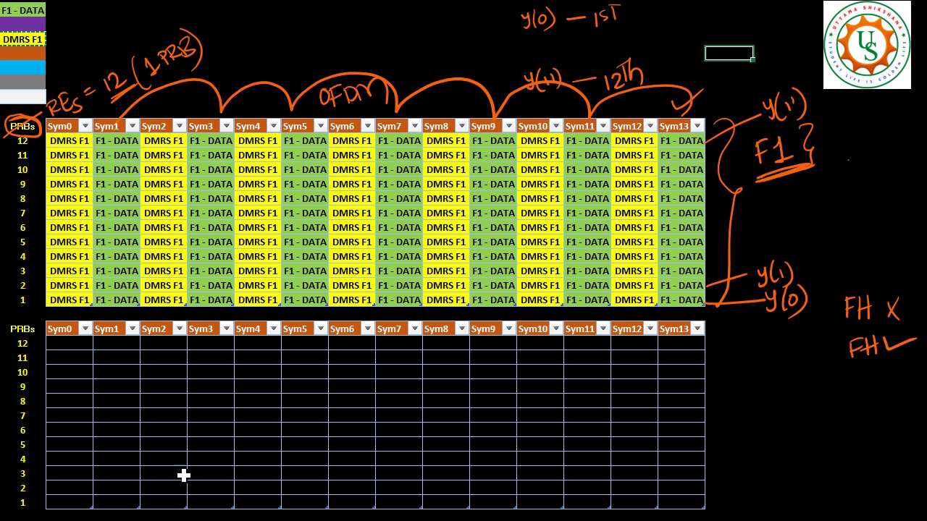
Circle the lower grid's PRBs label, mark its row 1, and select the upper grid's row 1.
mouse_move(29, 318)
left_mouse_down()
mouse_move(5, 330)
mouse_move(44, 342)
mouse_move(40, 318)
left_mouse_up()
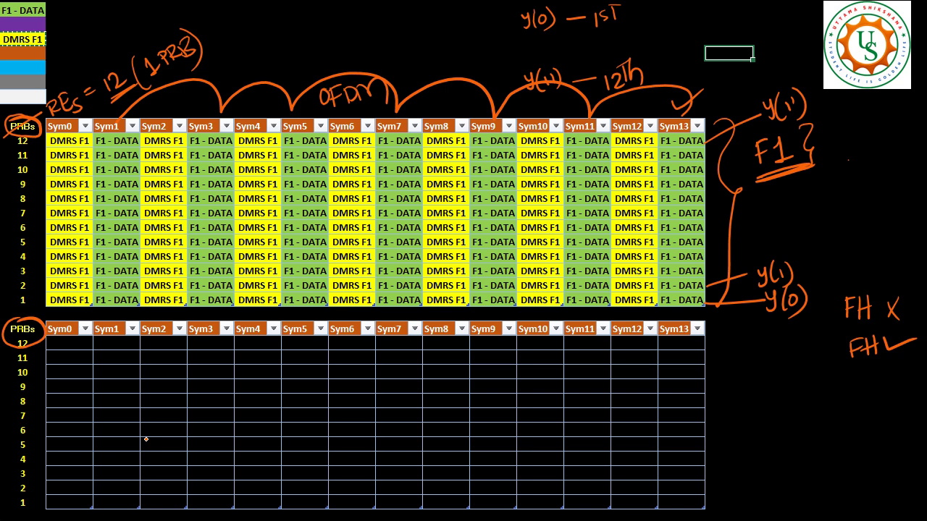
left_click_drag(37, 505, 40, 498)
left_click_drag(73, 300, 685, 300)
Copy the upper grid's DMRS/data row 1 into row 4 of the lower grid.
key("ctrl+c")
left_click(63, 460)
key("ctrl+v")
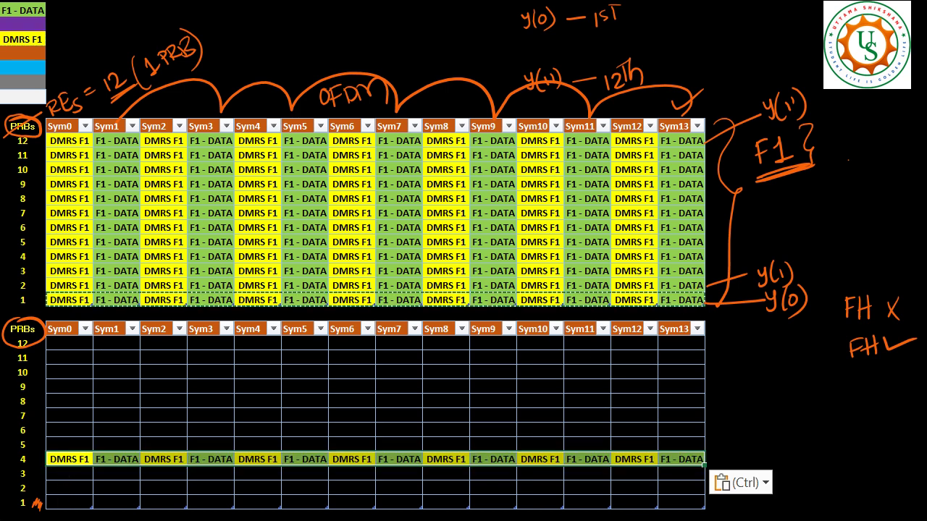
Write and underline '4th PRB - F1' beside the pasted lower row 4.
left_click_drag(711, 459, 763, 446)
mouse_move(760, 426)
left_mouse_down()
mouse_move(762, 447)
mouse_move(812, 448)
mouse_move(827, 439)
mouse_move(828, 453)
mouse_move(856, 432)
mouse_move(863, 439)
left_mouse_up()
mouse_move(861, 421)
left_mouse_down()
mouse_move(875, 418)
mouse_move(874, 427)
left_mouse_up()
mouse_move(878, 419)
left_mouse_down()
mouse_move(884, 438)
mouse_move(895, 432)
left_mouse_up()
left_click_drag(768, 478, 872, 451)
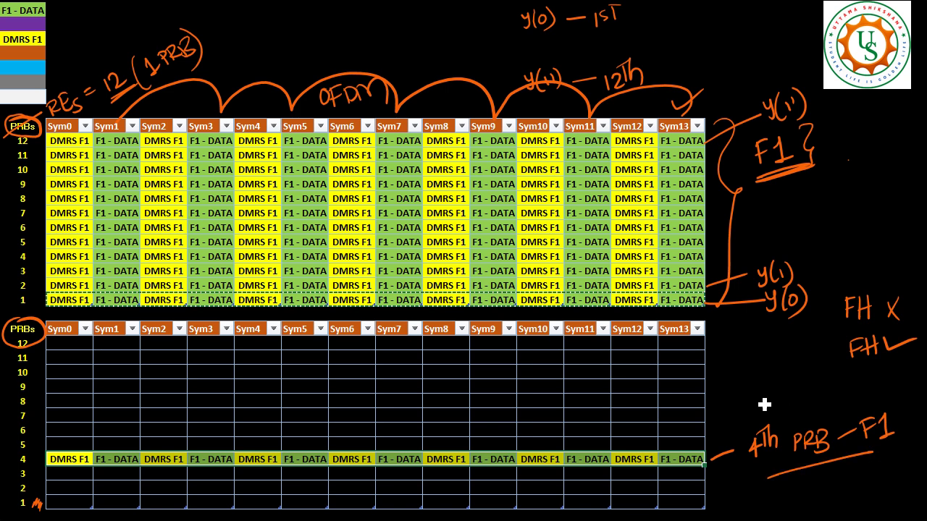
Circle the PRB 4 row label, mark PRB 12, and write '12 SC' under the note.
left_click(778, 387)
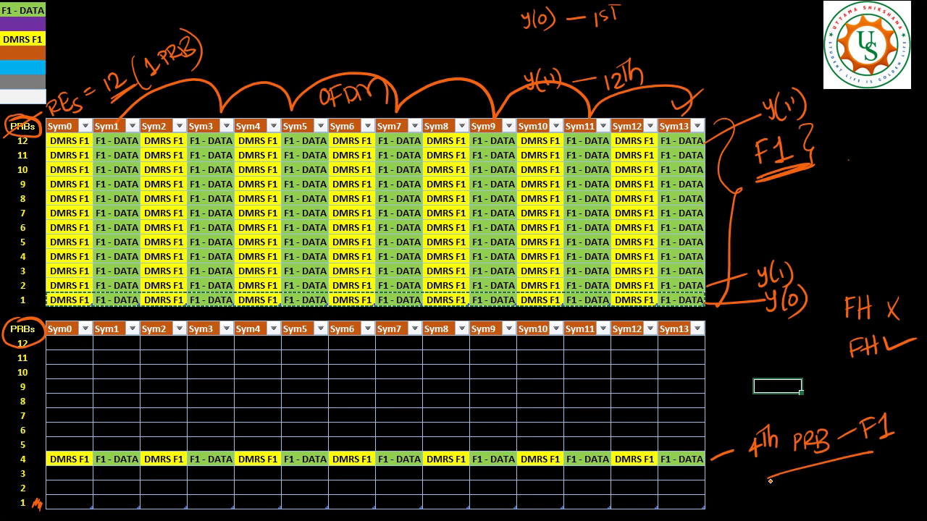
mouse_move(15, 454)
left_mouse_down()
mouse_move(32, 465)
mouse_move(18, 452)
left_mouse_up()
mouse_move(11, 356)
left_mouse_down()
mouse_move(37, 337)
mouse_move(16, 357)
left_mouse_up()
mouse_move(710, 459)
left_mouse_down()
mouse_move(781, 495)
mouse_move(821, 490)
left_mouse_up()
mouse_move(842, 478)
left_mouse_down()
mouse_move(834, 489)
mouse_move(856, 495)
left_mouse_up()
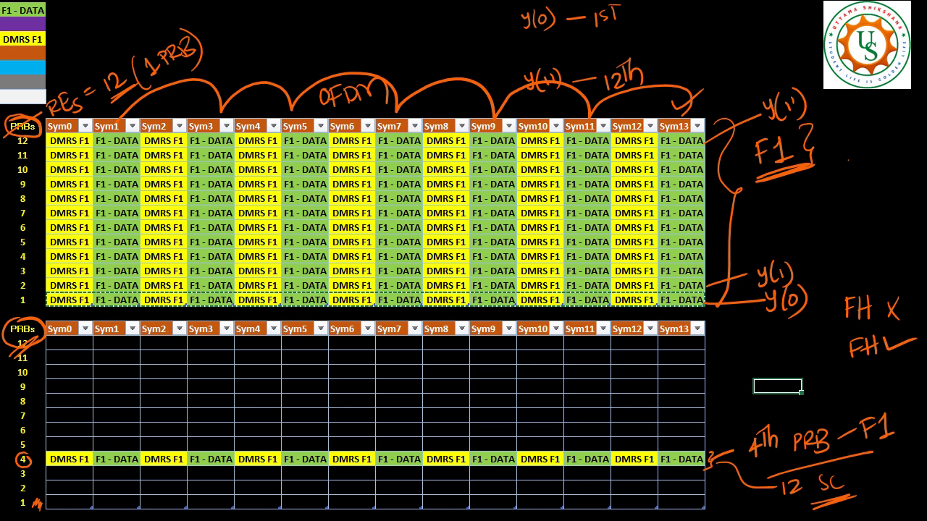
Draw a brace beside the F1 notes and write a circled '1 Start'.
left_click_drag(825, 103, 823, 342)
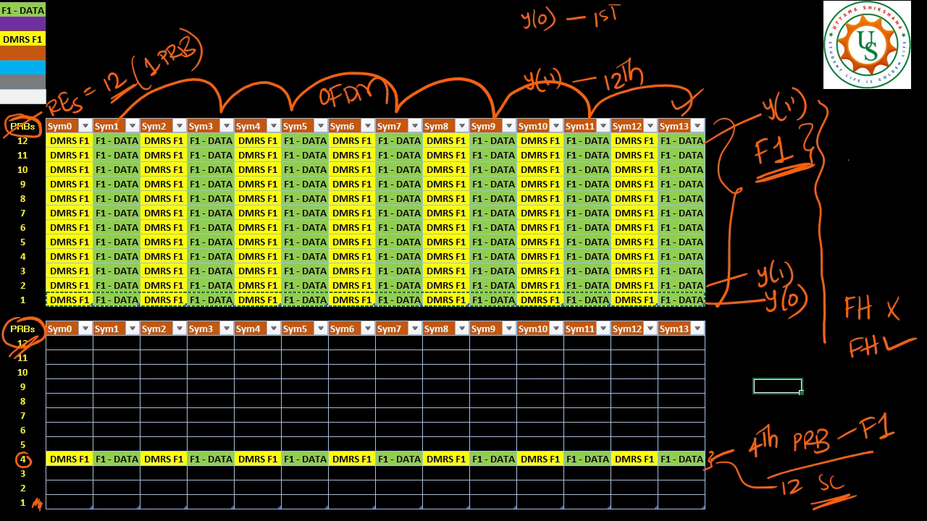
left_click_drag(840, 132, 840, 143)
left_click_drag(840, 122, 875, 143)
mouse_move(865, 131)
left_mouse_down()
mouse_move(878, 130)
mouse_move(886, 143)
mouse_move(893, 128)
left_mouse_up()
mouse_move(898, 123)
left_mouse_down()
mouse_move(902, 139)
mouse_move(910, 119)
left_mouse_up()
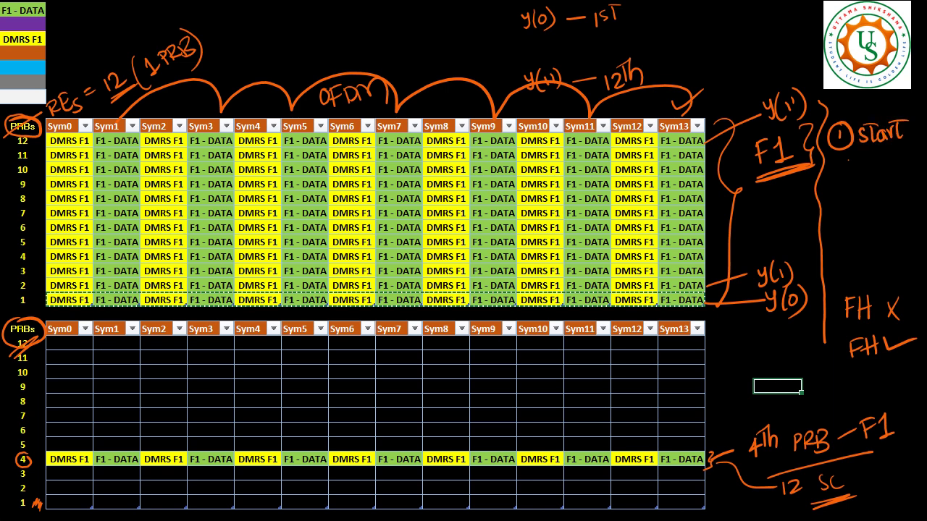
Write '2 Second hop PRB' and complete the first note as '1 Start PRB'.
mouse_move(831, 167)
left_mouse_down()
mouse_move(852, 184)
mouse_move(882, 170)
mouse_move(900, 178)
mouse_move(913, 156)
left_mouse_up()
mouse_move(879, 187)
left_mouse_down()
mouse_move(887, 202)
mouse_move(902, 196)
mouse_move(896, 219)
left_mouse_up()
mouse_move(897, 191)
left_mouse_down()
mouse_move(902, 200)
mouse_move(867, 246)
mouse_move(871, 232)
left_mouse_up()
left_click_drag(876, 219, 885, 231)
mouse_move(887, 217)
left_mouse_down()
mouse_move(894, 226)
mouse_move(886, 233)
left_mouse_up()
left_click_drag(901, 106, 902, 114)
left_click_drag(902, 106, 912, 115)
left_click_drag(912, 104, 921, 113)
left_click_drag(921, 102, 925, 115)
Underline the PRB notes, bracket the FH X and FHL notes, and circle PRB rows 2 and 10.
left_click_drag(825, 245, 921, 233)
left_click_drag(833, 249, 919, 237)
left_click_drag(846, 369, 891, 365)
mouse_move(838, 289)
left_mouse_down()
mouse_move(830, 319)
mouse_move(840, 377)
left_mouse_up()
left_click_drag(787, 339, 914, 317)
left_click_drag(786, 344, 921, 315)
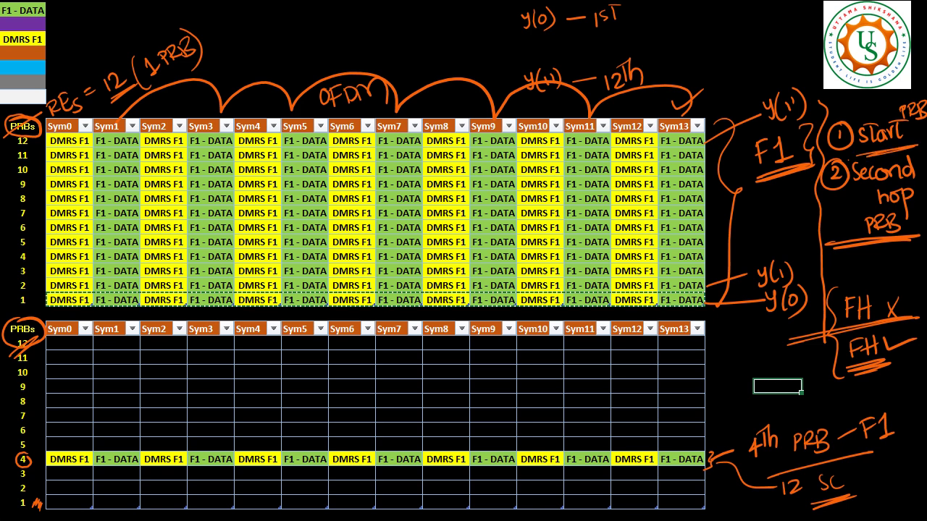
mouse_move(892, 283)
left_mouse_down()
mouse_move(913, 366)
mouse_move(905, 375)
left_mouse_up()
mouse_move(29, 483)
left_mouse_down()
mouse_move(16, 488)
mouse_move(34, 495)
mouse_move(28, 481)
left_mouse_up()
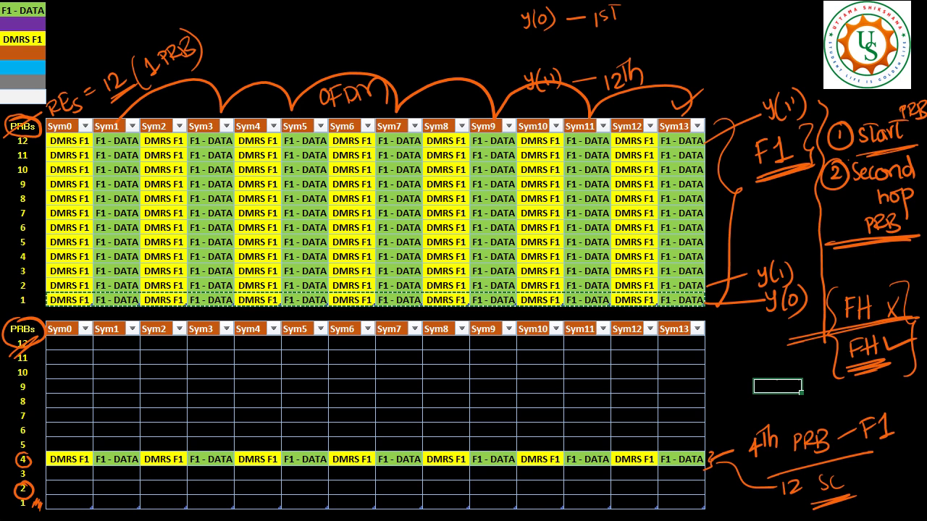
mouse_move(29, 367)
left_mouse_down()
mouse_move(16, 381)
mouse_move(32, 367)
left_mouse_up()
Put row 1's Sym0–Sym6 first-hop pattern into lower PRB 2.
left_click(124, 300)
left_click_drag(124, 300, 344, 298)
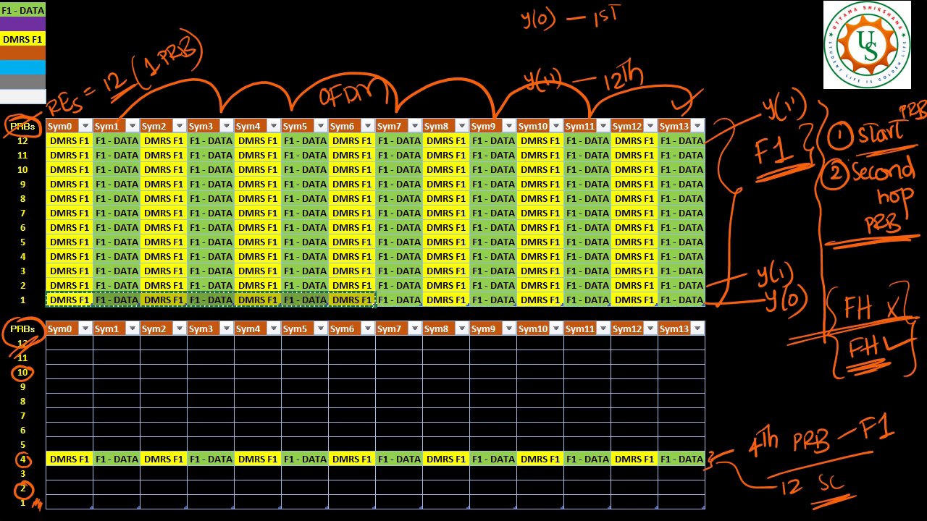
left_click(70, 488)
key("ctrl+v")
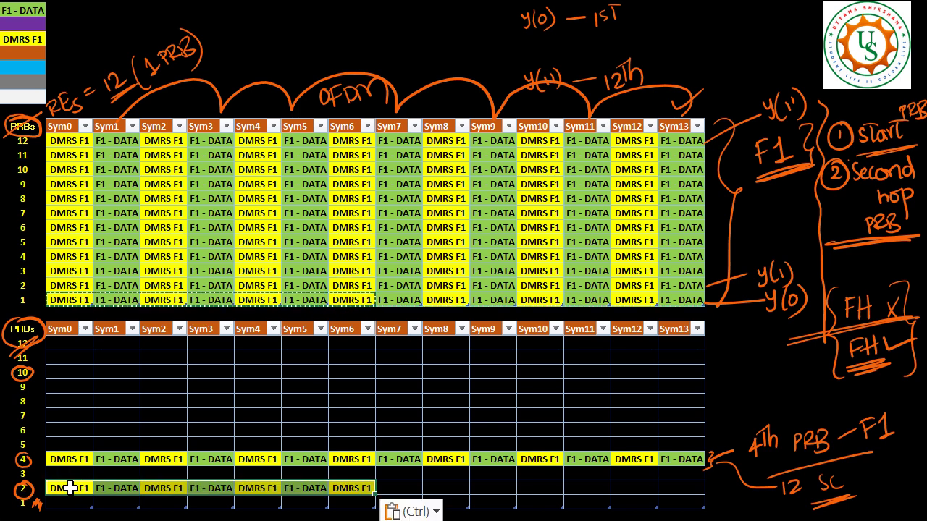
Clear lower PRB 4 by pasting the empty PRB 6 row over it.
left_click_drag(64, 429, 662, 430)
key("ctrl+c")
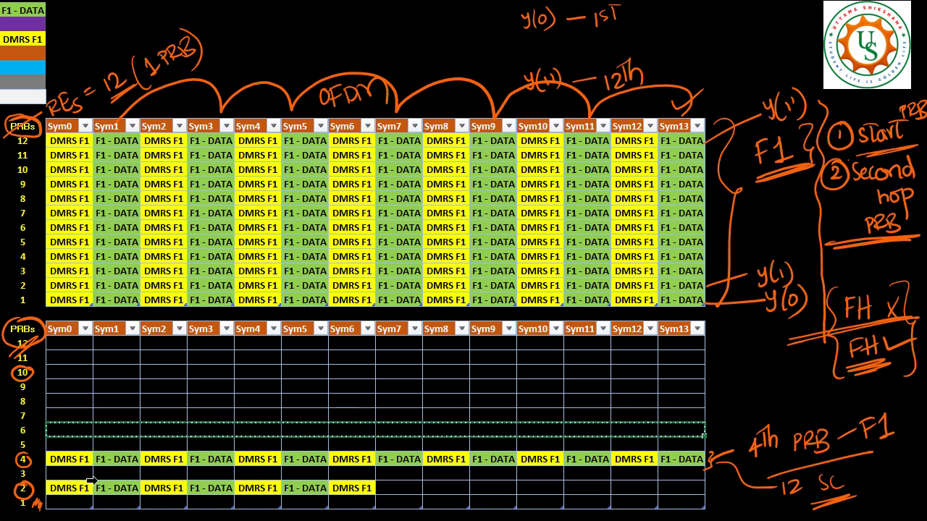
left_click(63, 460)
left_click_drag(63, 461, 670, 456)
key("ctrl+v")
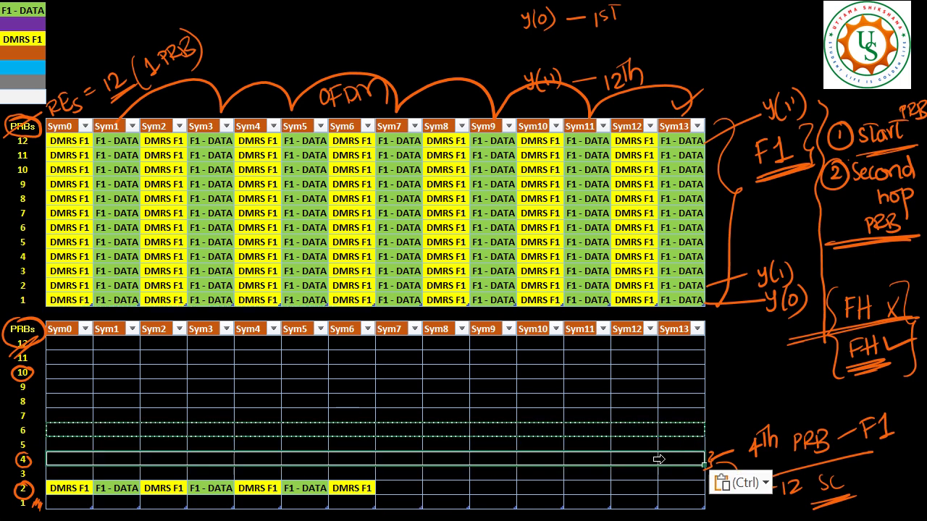
left_click(304, 388)
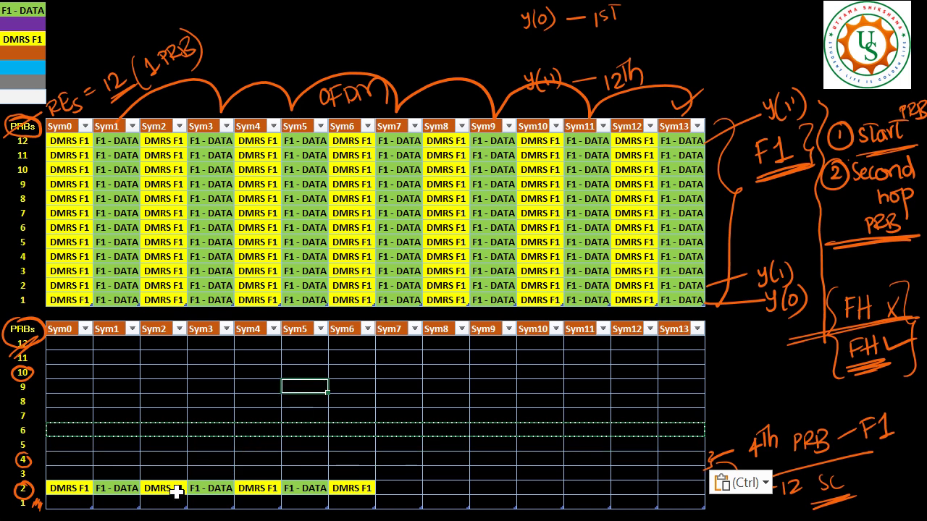
Copy row 1's Sym7–Sym13 second-hop pattern into lower PRB 10 starting at Sym7.
left_click_drag(61, 488, 366, 495)
key("ctrl+c")
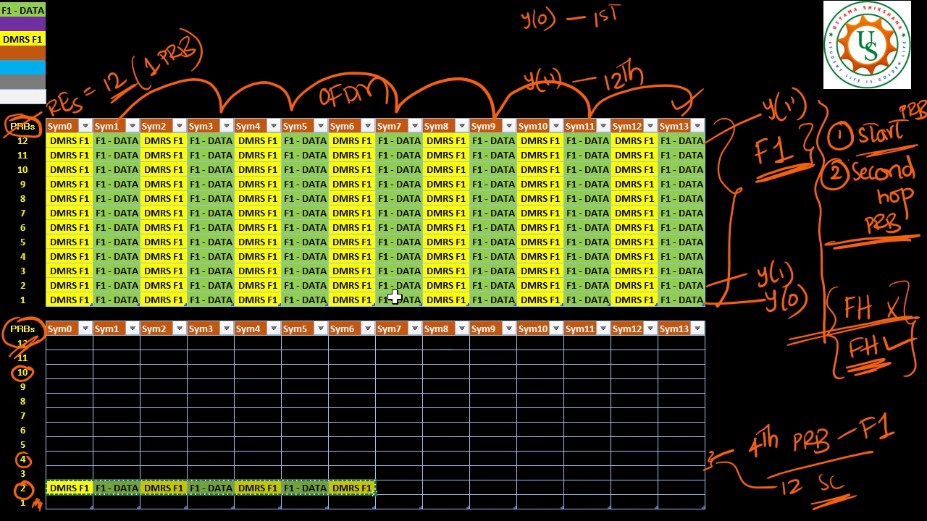
left_click_drag(394, 297, 666, 304)
key("ctrl+c")
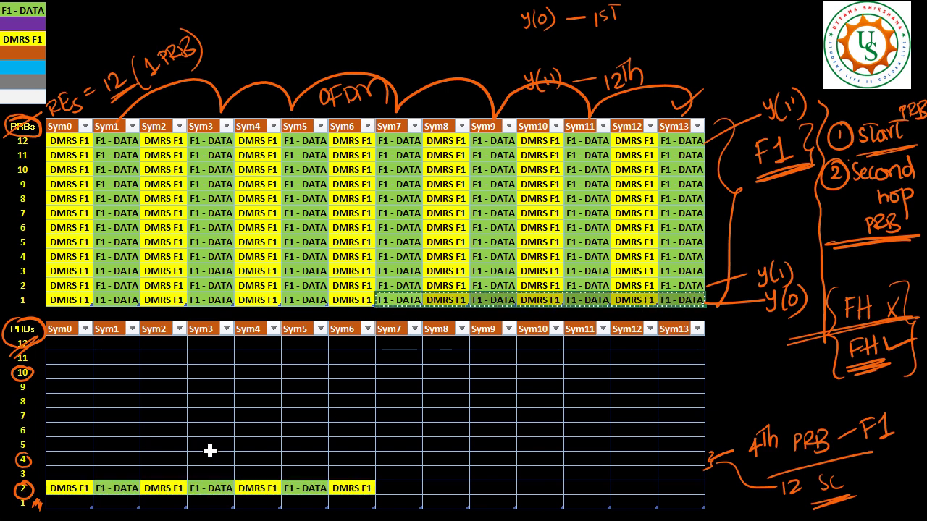
left_click(404, 372)
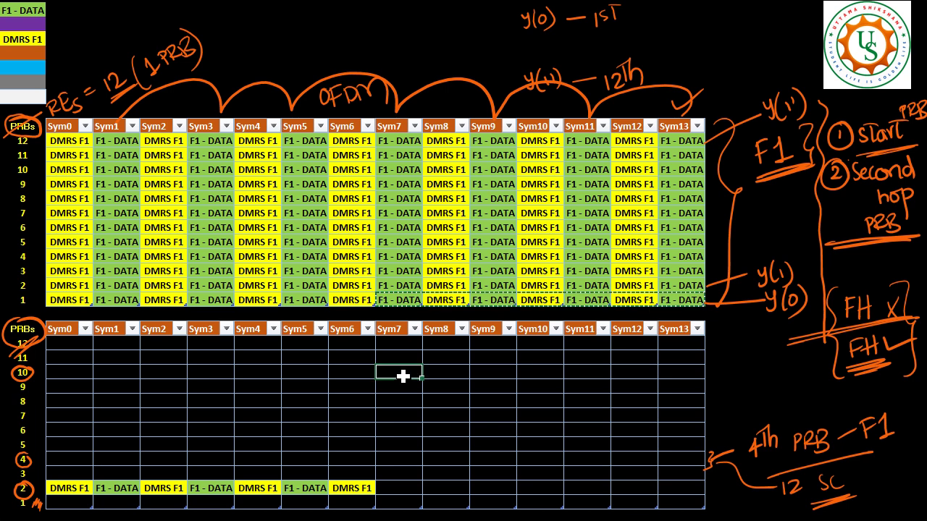
key("ctrl+v")
left_click(427, 458)
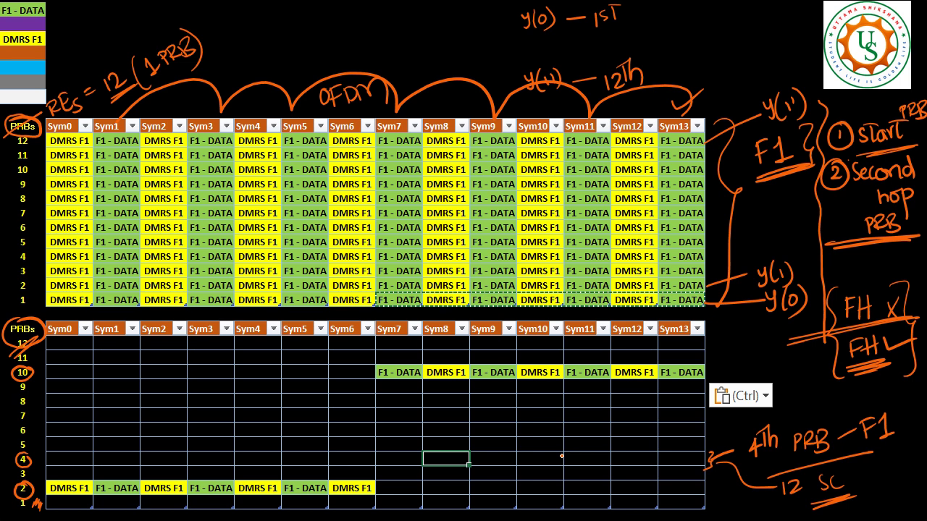
Brace the PRB 10 second-hop row in ink and copy PRB row 1 Sym0–Sym6 cells.
left_click_drag(716, 359, 715, 379)
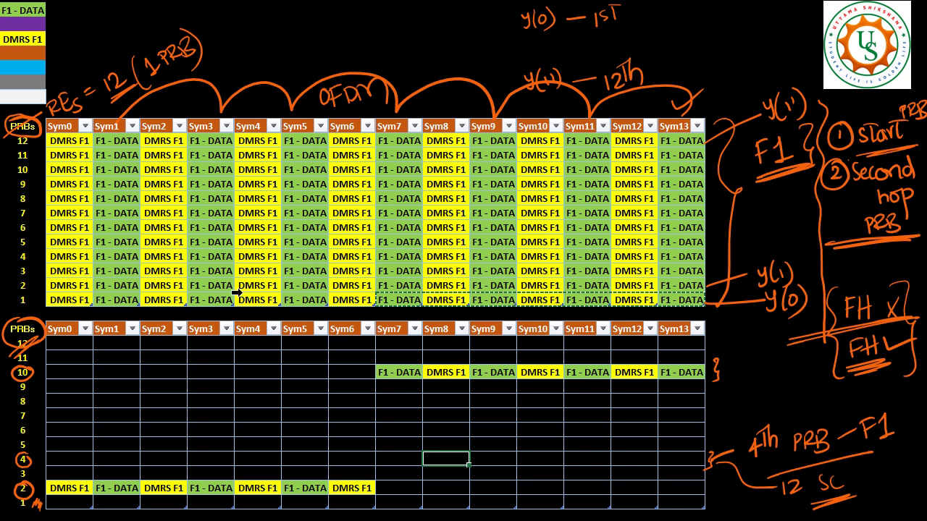
left_click_drag(66, 302, 346, 310)
key("ctrl+c")
Paste the row 1 Sym0–Sym6 pattern into PRB 7 of the lower grid.
left_click(323, 306)
left_click_drag(74, 301, 343, 300)
left_click(70, 416)
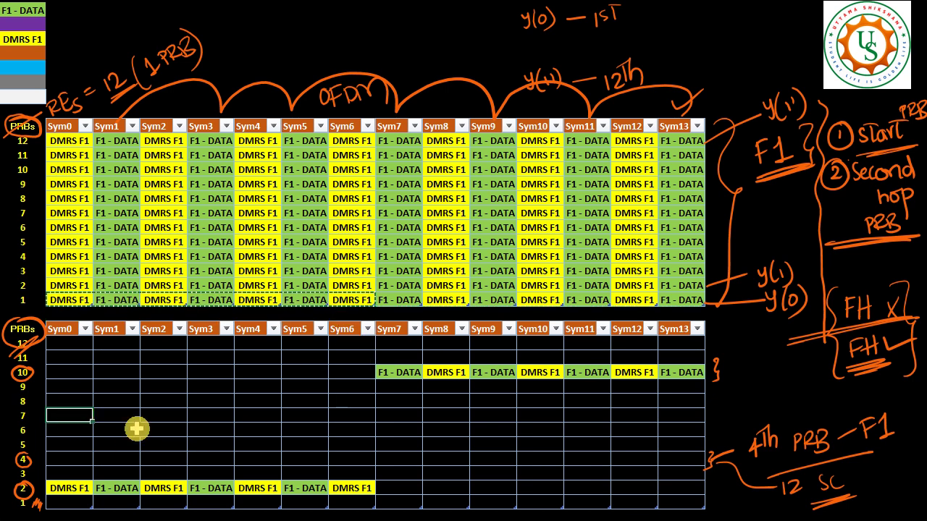
key("ctrl+v")
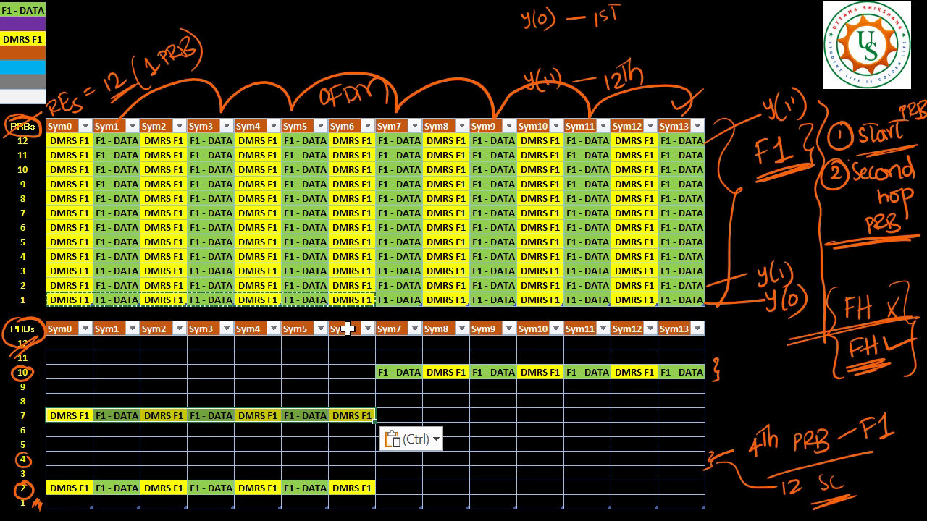
Copy row 1's Sym7–Sym13 pattern and paste it into PRB 4 starting at Sym7.
left_click(391, 288)
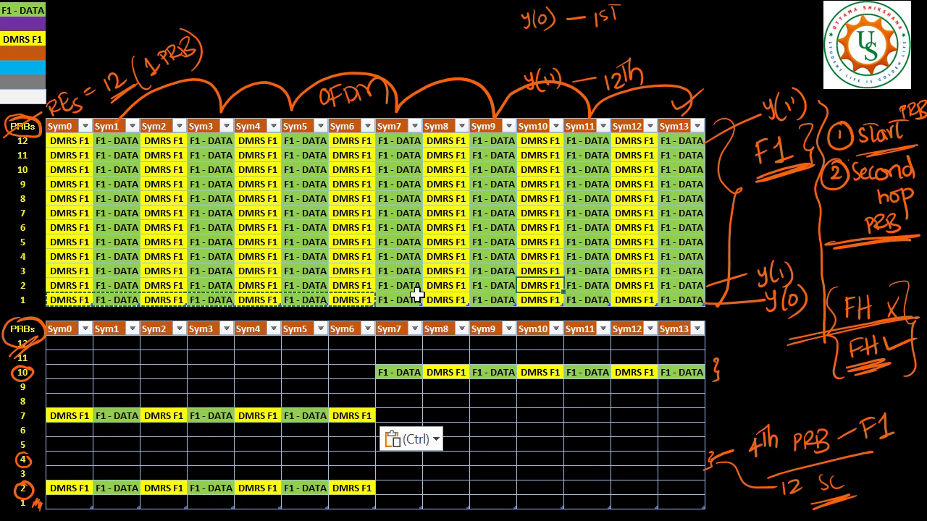
left_click_drag(405, 300, 663, 302)
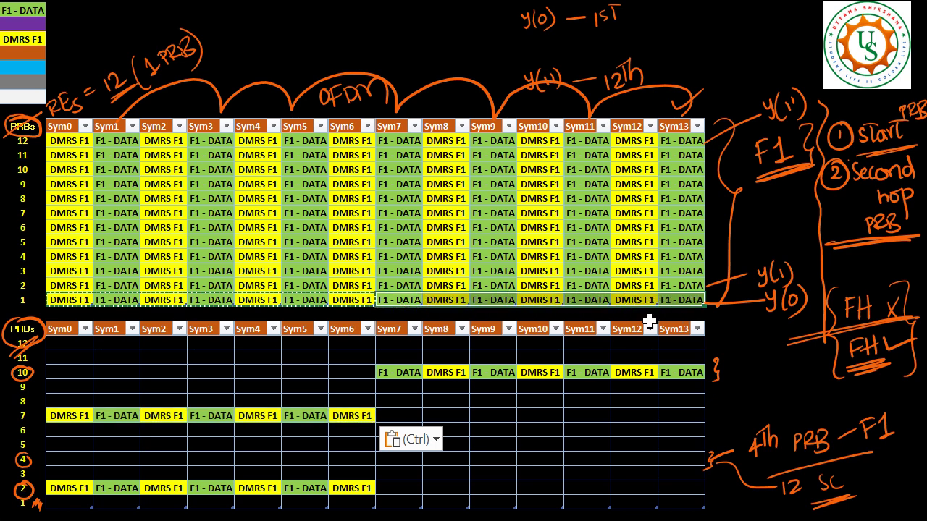
key("ctrl+c")
left_click(412, 459)
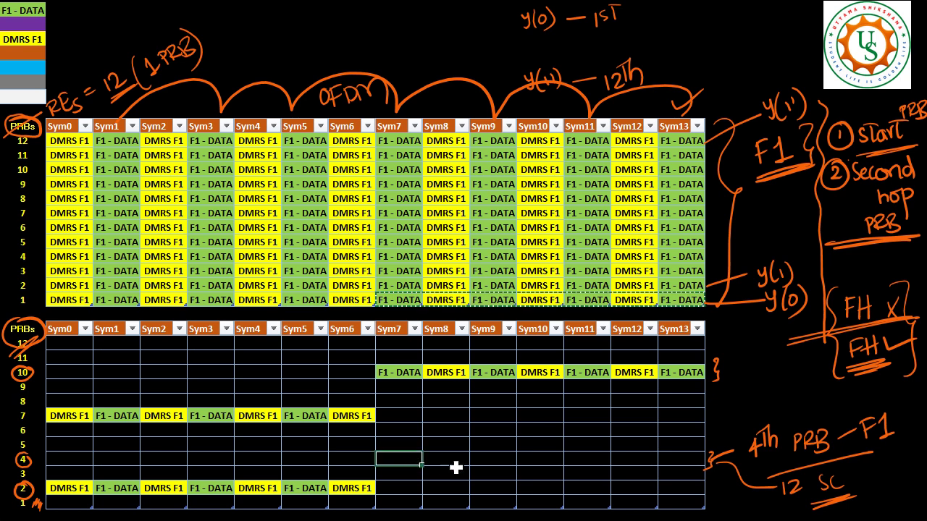
key("ctrl+v")
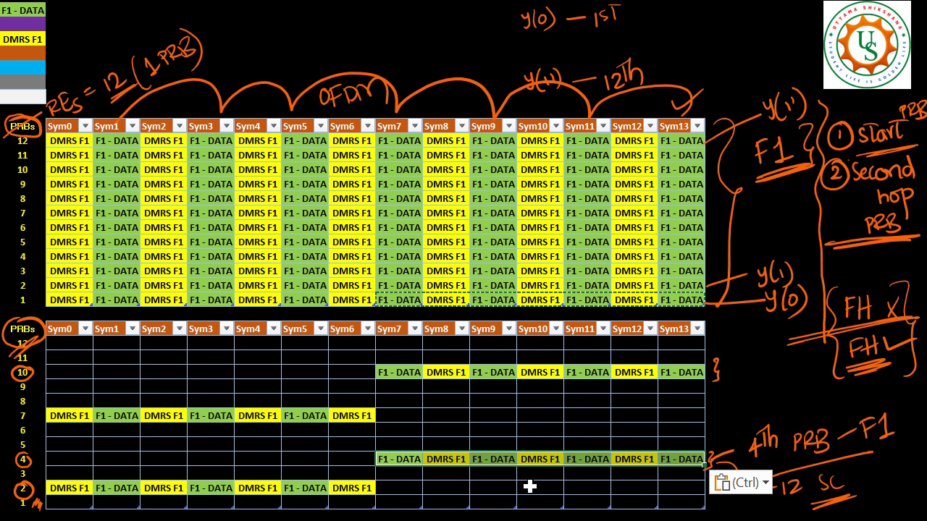
Undo the PRB 4 and PRB 7 pastes and paste the Sym0–Sym6 pattern at PRB 10.
key("ctrl+z")
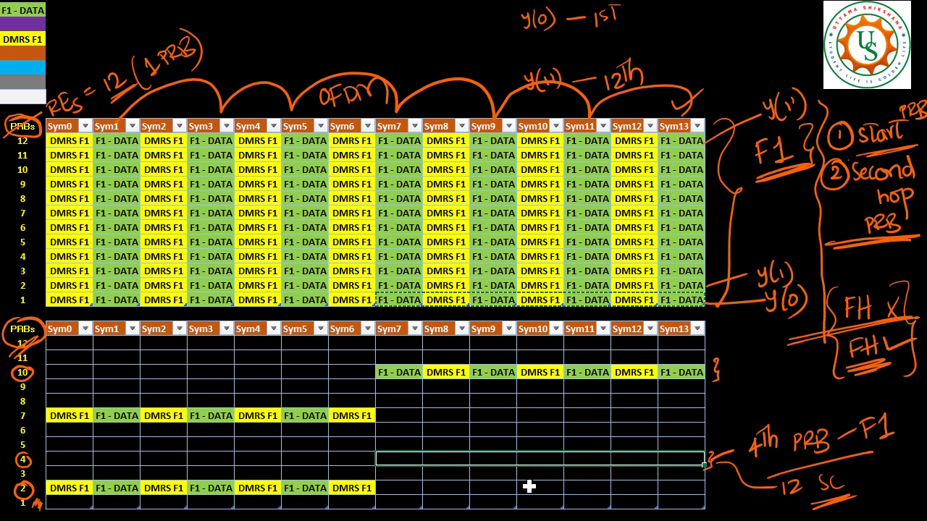
key("ctrl+z")
left_click_drag(67, 299, 348, 301)
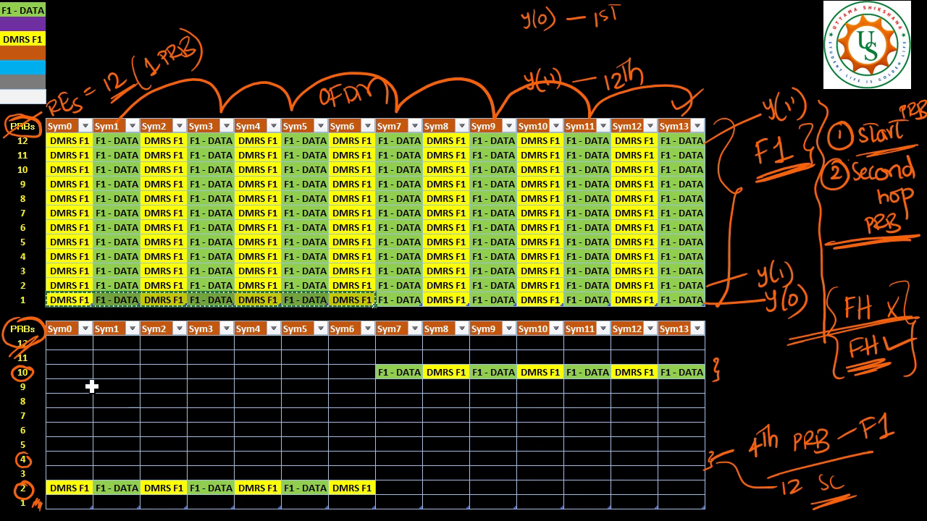
left_click(73, 372)
key("ctrl+v")
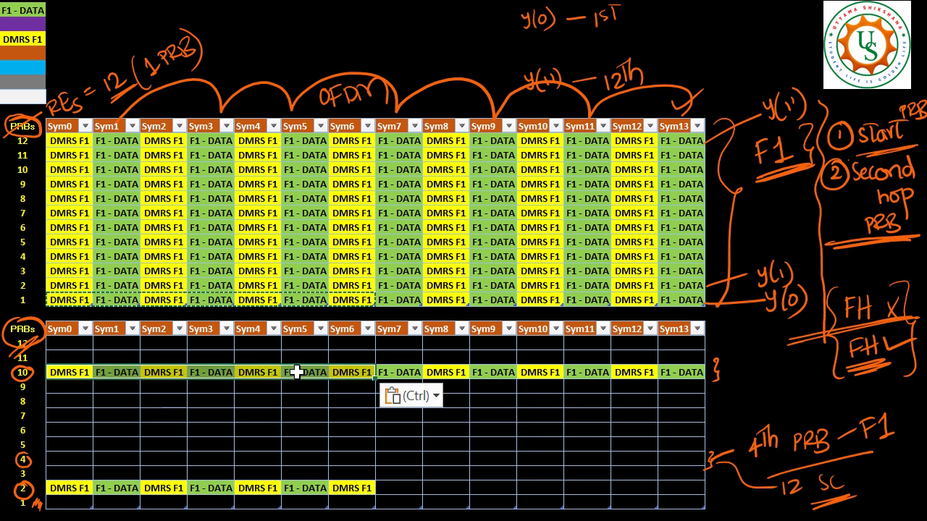
Copy the upper row 1 Sym7–Sym13 cells and paste them at PRB 4, Sym7.
left_click_drag(389, 299, 666, 297)
key("ctrl+c")
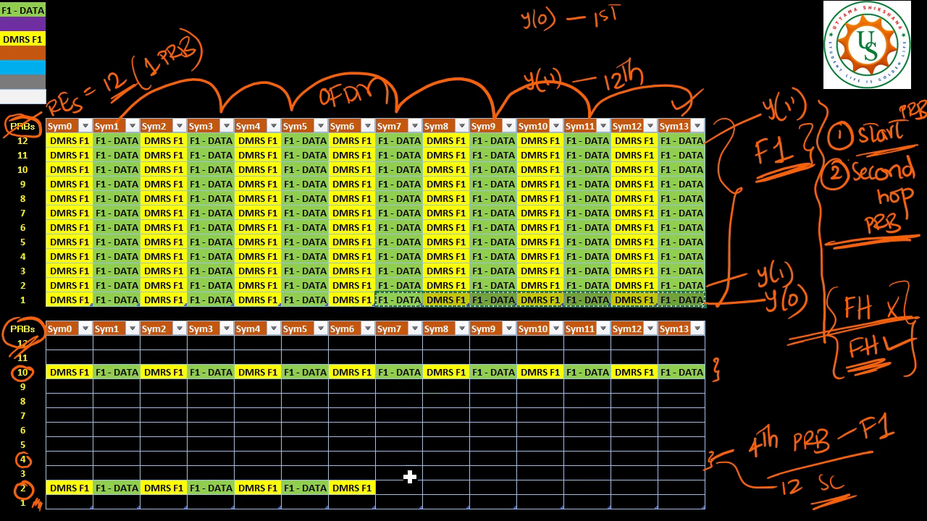
left_click(397, 458)
key("ctrl+v")
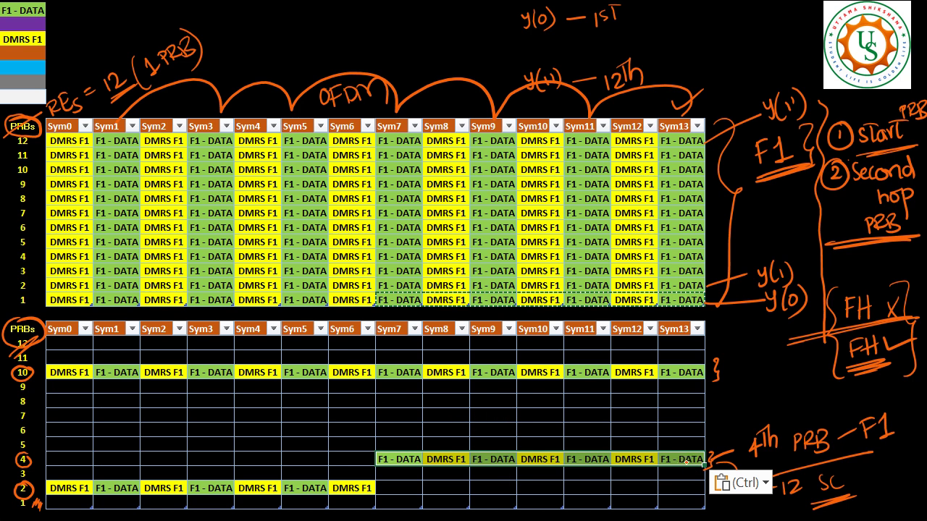
Ink a hop divider between Sym6 and Sym7 and label the UE1 and UE2 hops.
mouse_move(215, 463)
left_mouse_down()
mouse_move(236, 478)
mouse_move(246, 470)
left_mouse_up()
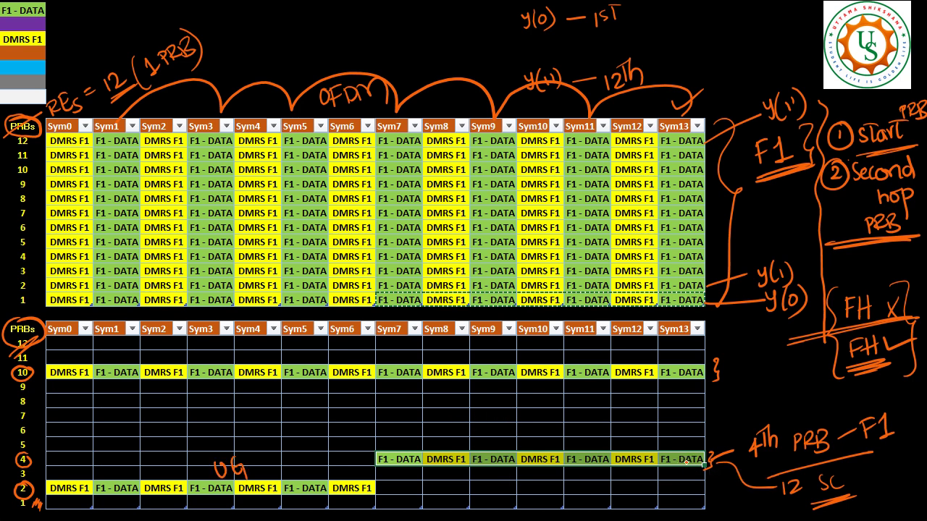
left_click_drag(376, 347, 375, 405)
mouse_move(376, 346)
left_mouse_down()
mouse_move(376, 309)
mouse_move(377, 355)
left_mouse_up()
mouse_move(457, 345)
left_mouse_down()
mouse_move(468, 356)
mouse_move(473, 344)
left_mouse_up()
mouse_move(484, 349)
left_mouse_down()
mouse_move(477, 362)
mouse_move(485, 355)
left_mouse_up()
left_click_drag(210, 346, 255, 362)
mouse_move(507, 436)
left_mouse_down()
mouse_move(536, 452)
mouse_move(533, 440)
left_mouse_up()
mouse_move(539, 441)
left_mouse_down()
mouse_move(557, 450)
mouse_move(544, 450)
left_mouse_up()
Circle the UE1 label, then write PRB pairs 2,10 and 10,4 and tick both.
mouse_move(239, 443)
left_mouse_down()
mouse_move(254, 471)
mouse_move(217, 445)
left_mouse_up()
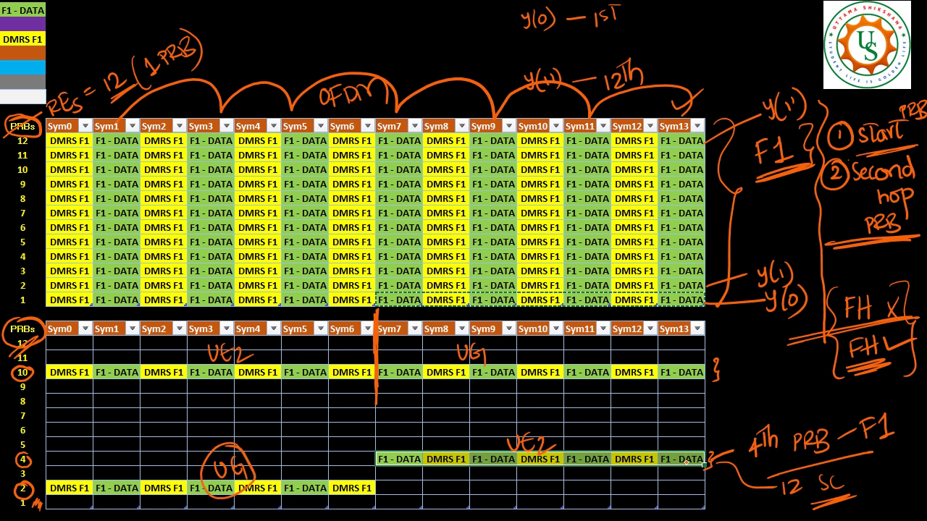
mouse_move(155, 440)
left_mouse_down()
mouse_move(156, 456)
mouse_move(171, 459)
left_mouse_up()
mouse_move(179, 454)
left_mouse_down()
mouse_move(178, 466)
mouse_move(187, 455)
left_mouse_up()
mouse_move(200, 432)
left_mouse_down()
mouse_move(205, 449)
mouse_move(202, 435)
left_mouse_up()
left_click_drag(287, 404, 287, 423)
mouse_move(299, 404)
left_mouse_down()
mouse_move(294, 419)
mouse_move(300, 405)
left_mouse_up()
left_click_drag(312, 422, 308, 432)
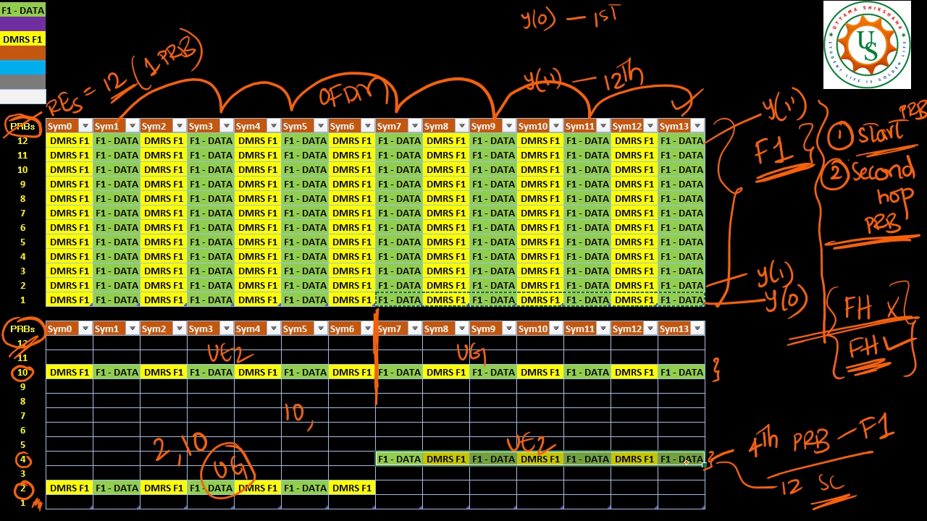
left_click_drag(332, 400, 330, 424)
left_click_drag(323, 403, 346, 411)
mouse_move(193, 416)
left_mouse_down()
mouse_move(198, 425)
mouse_move(224, 404)
left_mouse_up()
left_click_drag(293, 392, 317, 383)
Tick 2,10 again and draw a question mark and arrow from 10,4 to 'CS = ?'.
left_click_drag(145, 414, 170, 408)
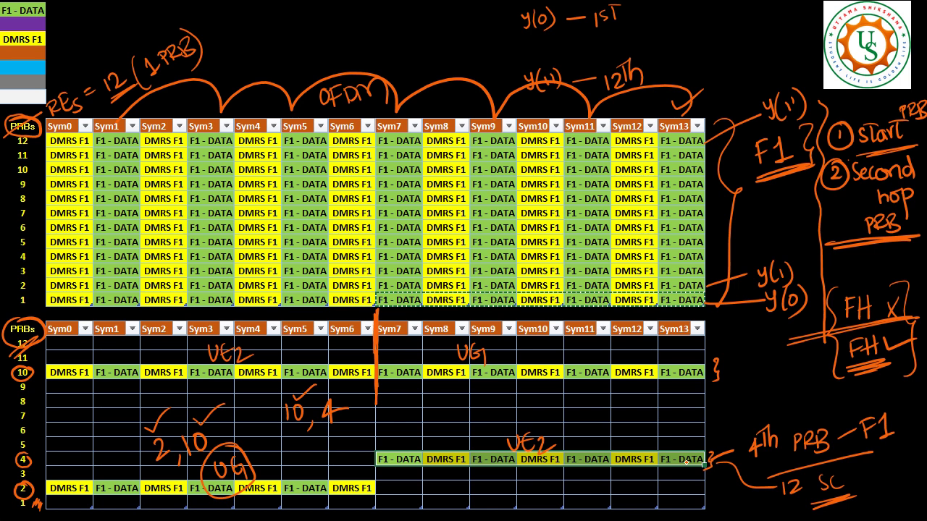
left_click_drag(342, 394, 348, 443)
mouse_move(362, 423)
left_mouse_down()
mouse_move(417, 409)
mouse_move(408, 421)
left_mouse_up()
mouse_move(440, 400)
left_mouse_down()
mouse_move(432, 410)
mouse_move(442, 418)
left_mouse_up()
mouse_move(456, 398)
left_mouse_down()
mouse_move(447, 415)
mouse_move(476, 401)
left_mouse_up()
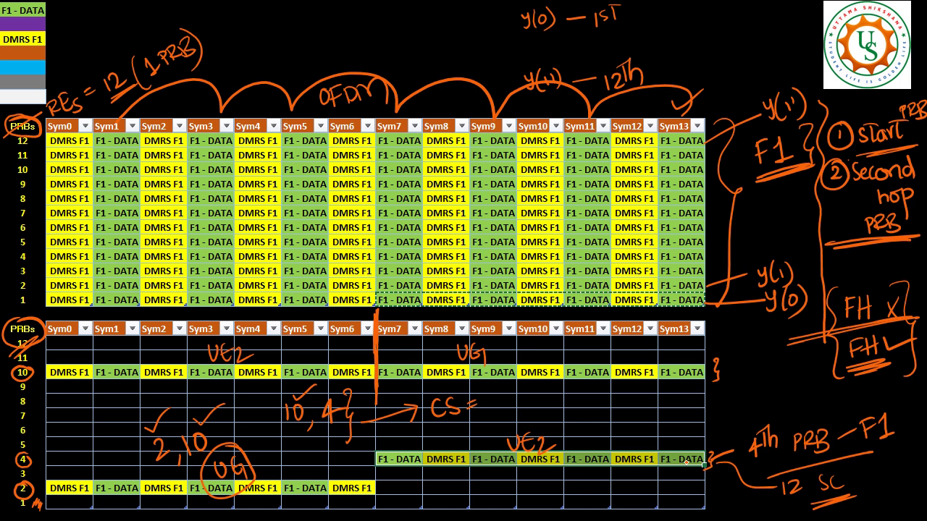
mouse_move(437, 433)
left_mouse_down()
mouse_move(509, 407)
mouse_move(502, 395)
mouse_move(498, 408)
mouse_move(549, 392)
mouse_move(561, 414)
mouse_move(574, 400)
left_mouse_up()
Write 'w(f) = OCC' and circle the UE2 and UE1 labels at PRB 10.
mouse_move(576, 391)
left_mouse_down()
mouse_move(578, 411)
mouse_move(601, 398)
left_mouse_up()
mouse_move(592, 404)
left_mouse_down()
mouse_move(615, 392)
mouse_move(650, 409)
left_mouse_up()
left_click_drag(599, 422, 669, 416)
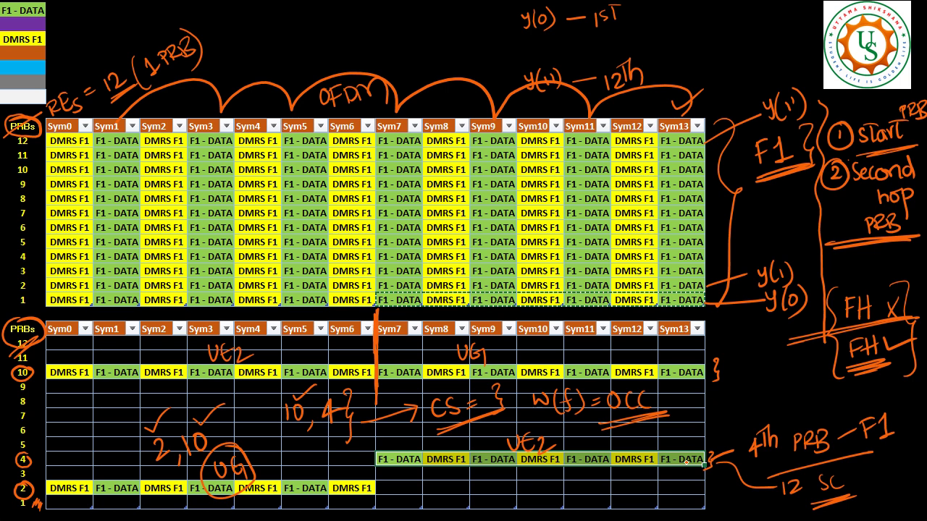
mouse_move(236, 329)
left_mouse_down()
mouse_move(231, 392)
mouse_move(255, 335)
left_mouse_up()
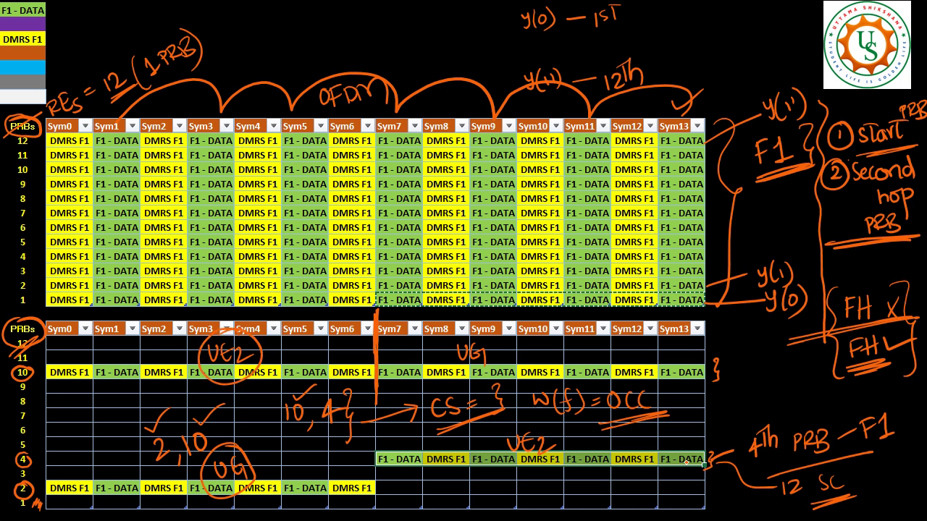
mouse_move(478, 329)
left_mouse_down()
mouse_move(464, 332)
mouse_move(451, 358)
left_mouse_up()
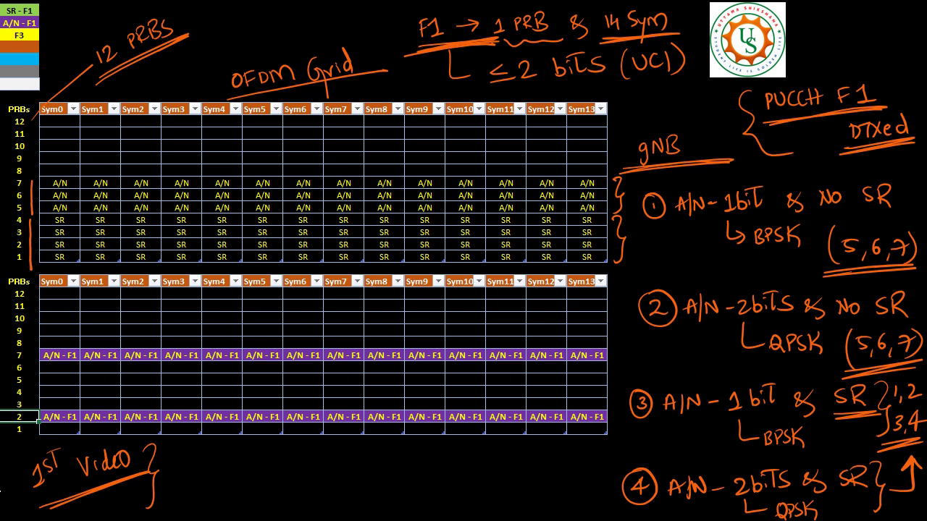
Strike through the circled A/N cases 1 to 4.
left_click_drag(634, 220, 701, 186)
left_click_drag(619, 321, 706, 285)
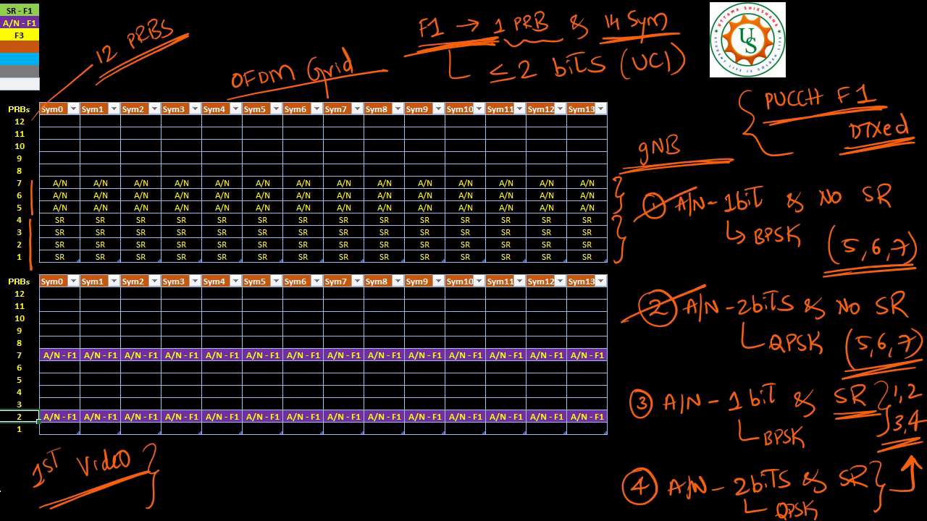
left_click_drag(608, 428, 666, 383)
left_click_drag(618, 513, 665, 464)
Write a circled case 5 reading 'SR only & No A/N' after 1st Video.
left_click_drag(197, 454, 187, 474)
mouse_move(204, 447)
left_mouse_down()
mouse_move(176, 469)
mouse_move(202, 447)
mouse_move(227, 471)
mouse_move(243, 460)
mouse_move(253, 470)
mouse_move(270, 458)
left_mouse_up()
mouse_move(277, 458)
left_mouse_down()
mouse_move(289, 469)
mouse_move(298, 464)
left_mouse_up()
left_click_drag(304, 449, 297, 483)
mouse_move(338, 454)
left_mouse_down()
mouse_move(323, 464)
mouse_move(337, 476)
left_mouse_up()
mouse_move(352, 467)
left_mouse_down()
mouse_move(353, 452)
mouse_move(364, 466)
left_mouse_up()
mouse_move(364, 466)
left_mouse_down()
mouse_move(365, 450)
mouse_move(368, 466)
left_mouse_up()
mouse_move(392, 451)
left_mouse_down()
mouse_move(392, 465)
mouse_move(402, 465)
left_mouse_up()
left_click_drag(391, 461, 400, 464)
left_click_drag(408, 467, 422, 445)
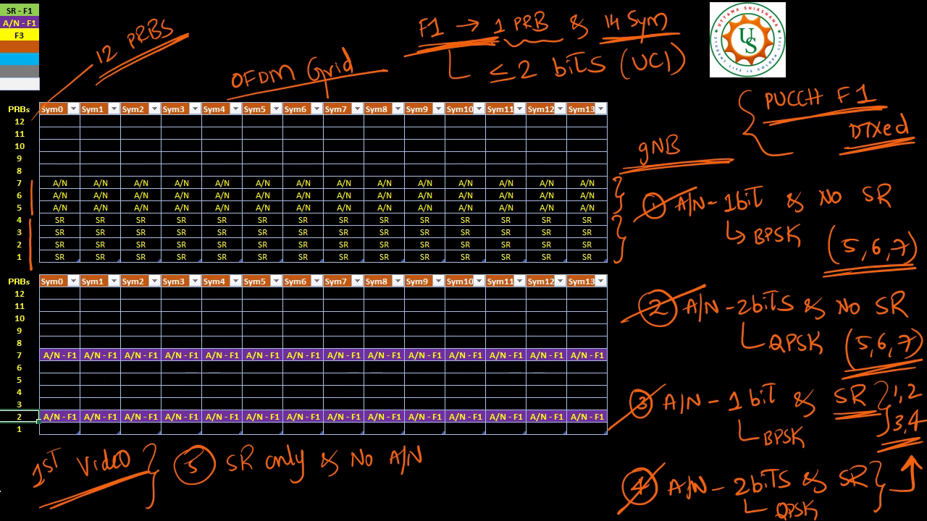
Write '1-bit (0)' and 'BPSK' under case 5 with a small constellation sketch.
mouse_move(265, 474)
left_mouse_down()
mouse_move(266, 494)
mouse_move(288, 507)
left_mouse_up()
left_click_drag(291, 499, 300, 498)
mouse_move(303, 490)
left_mouse_down()
mouse_move(305, 504)
mouse_move(317, 504)
left_mouse_up()
mouse_move(324, 486)
left_mouse_down()
mouse_move(324, 505)
mouse_move(332, 484)
mouse_move(356, 515)
mouse_move(369, 493)
mouse_move(381, 514)
left_mouse_up()
mouse_move(393, 478)
left_mouse_down()
mouse_move(404, 488)
mouse_move(401, 515)
mouse_move(459, 456)
mouse_move(456, 466)
left_mouse_up()
mouse_move(472, 449)
left_mouse_down()
mouse_move(472, 465)
mouse_move(518, 490)
mouse_move(515, 520)
left_mouse_up()
left_click_drag(458, 491, 583, 476)
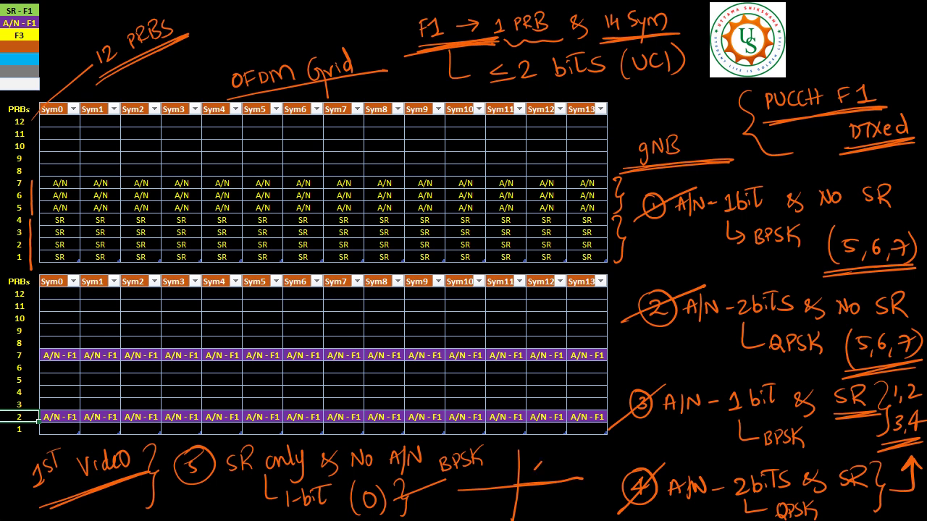
left_click_drag(555, 462, 576, 457)
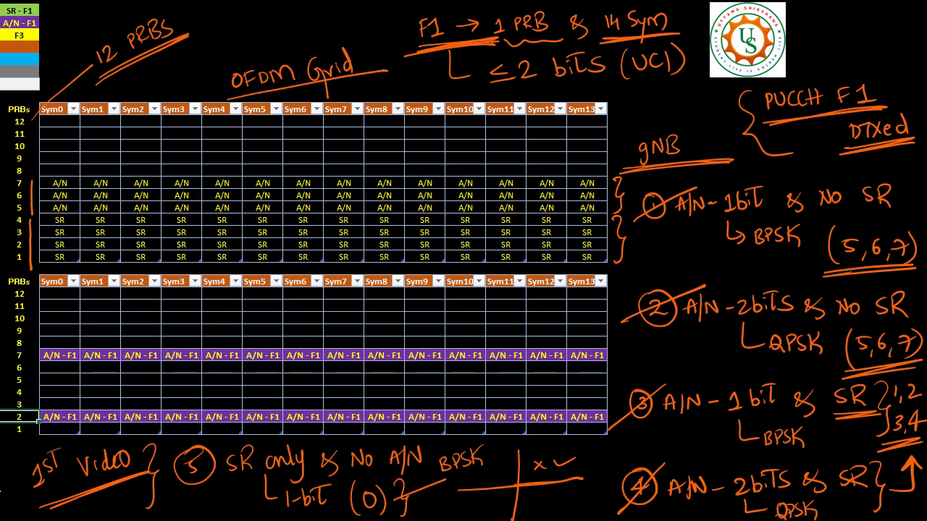
Bracket and hatch SR rows 1–4 of the upper grid, and retrace case 5's circle.
mouse_move(49, 213)
left_mouse_down()
mouse_move(40, 233)
mouse_move(61, 271)
left_mouse_up()
mouse_move(219, 249)
left_mouse_down()
mouse_move(303, 217)
mouse_move(384, 232)
mouse_move(463, 221)
mouse_move(572, 246)
left_mouse_up()
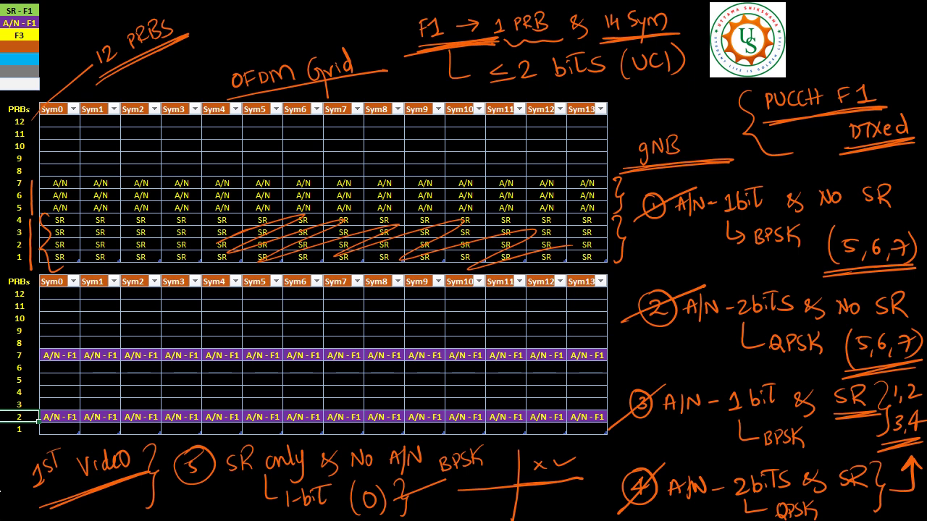
left_click_drag(178, 478, 222, 486)
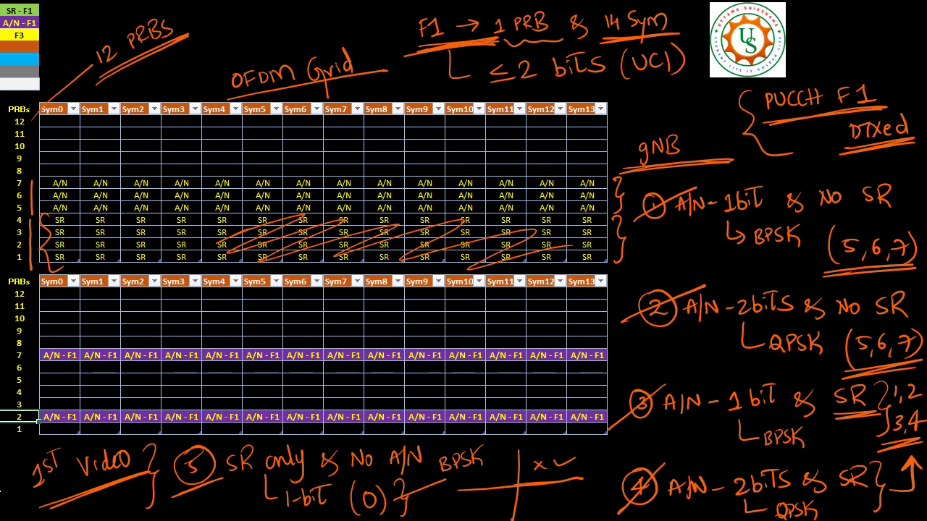